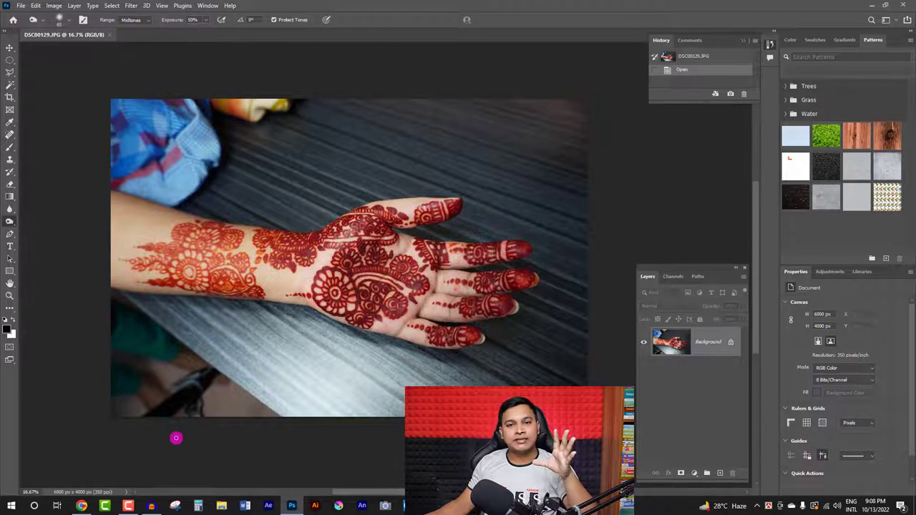
{"action": "left_click", "coordinate": [54, 7]}
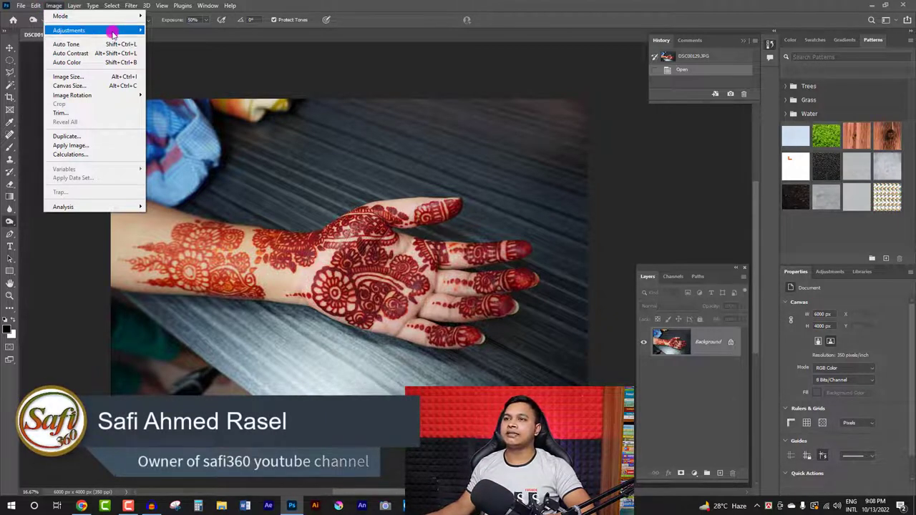
{"action": "mouse_move", "coordinate": [69, 30]}
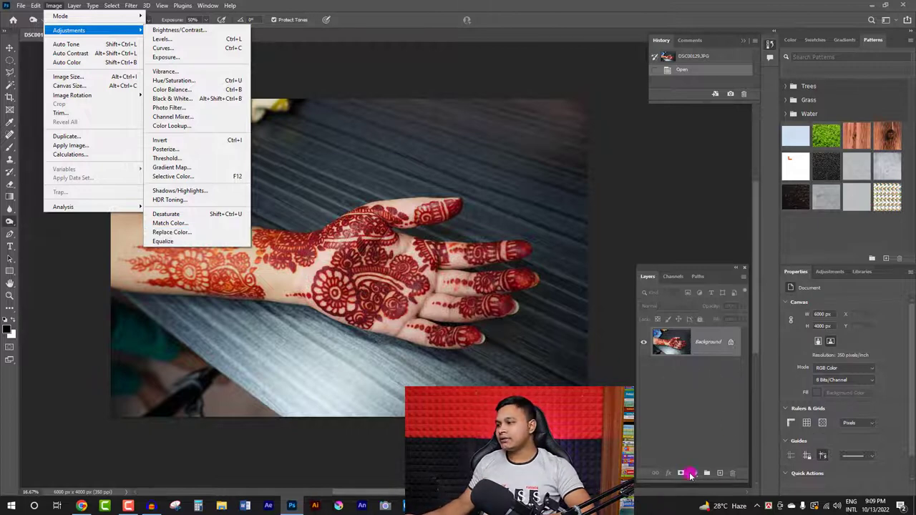
{"action": "left_click", "coordinate": [704, 429]}
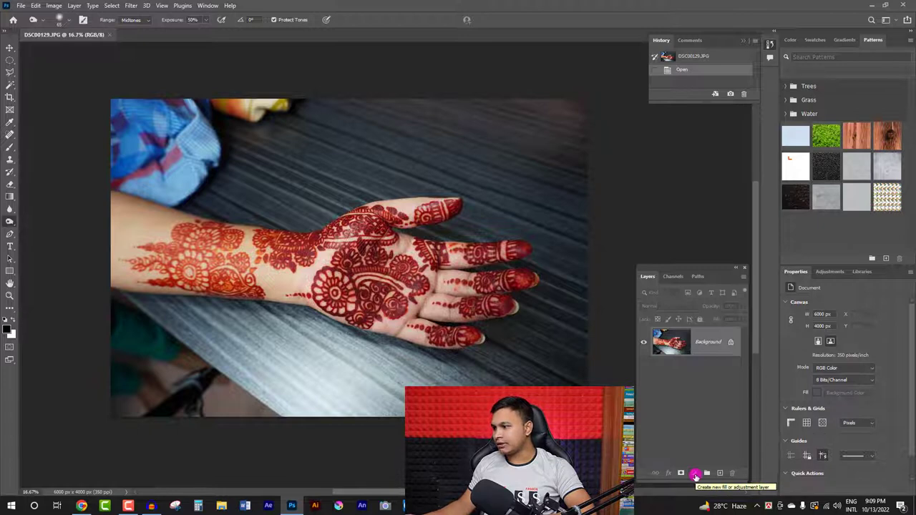
{"action": "left_click", "coordinate": [696, 475]}
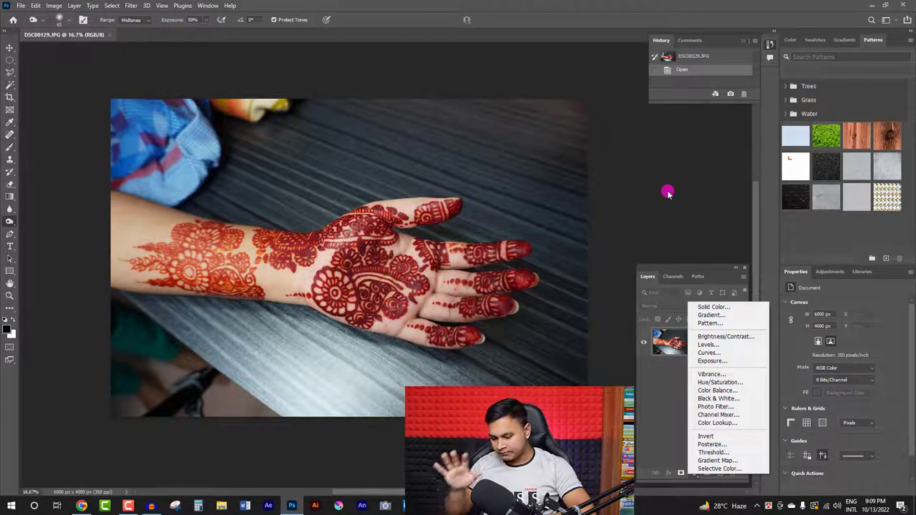
{"action": "left_click", "coordinate": [56, 6]}
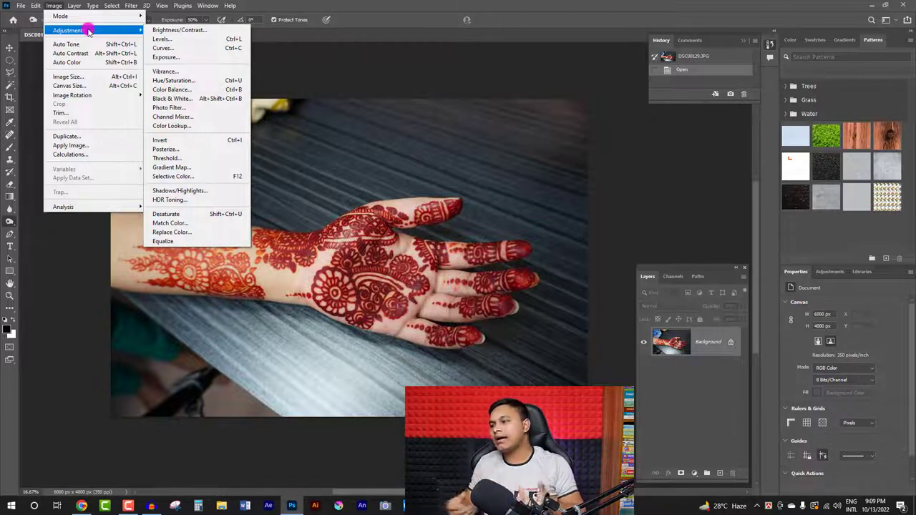
{"action": "left_click", "coordinate": [694, 473]}
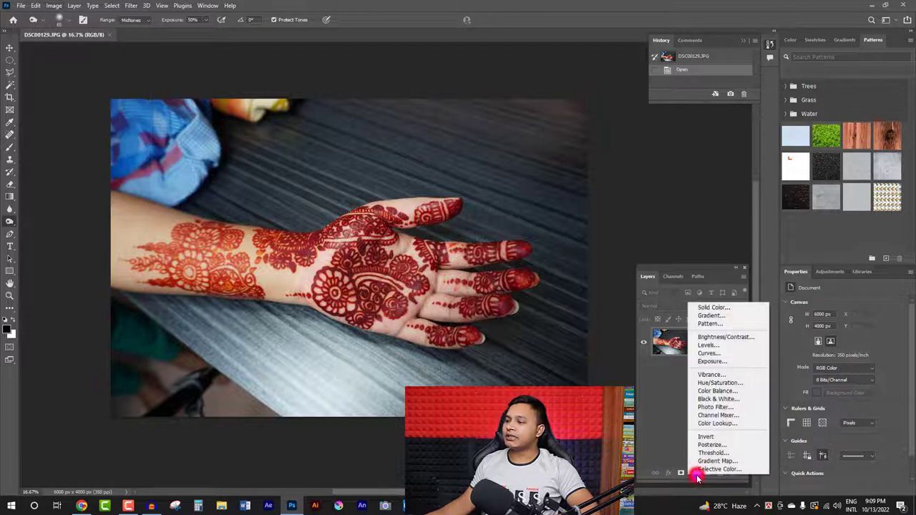
{"action": "left_click", "coordinate": [673, 407]}
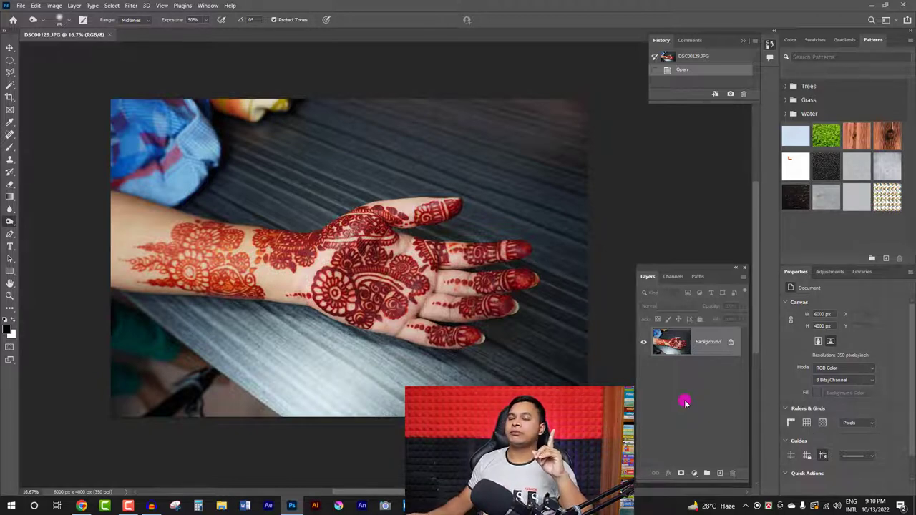
Open the Image menu to show the Adjustments submenu for the henna photo
{"action": "left_click", "coordinate": [55, 6]}
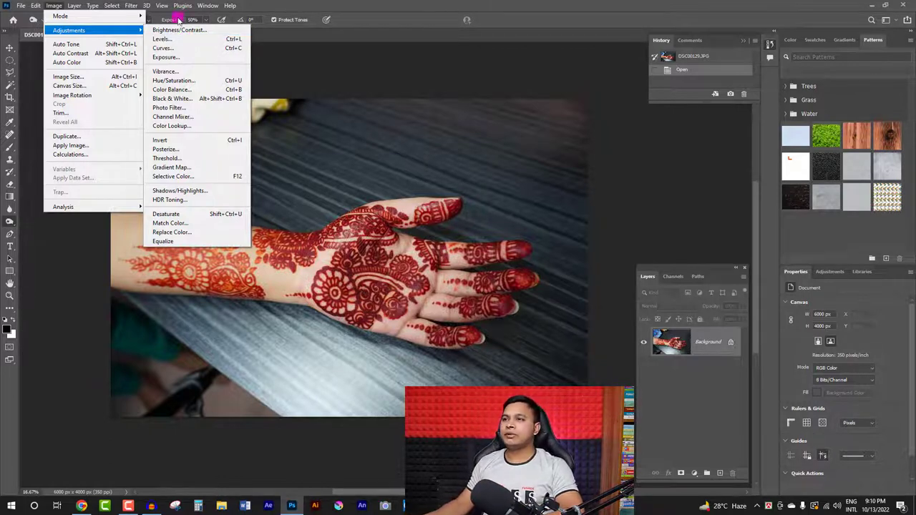
Open Brightness/Contrast and move its dialog off the henna photo
{"action": "left_click", "coordinate": [197, 30]}
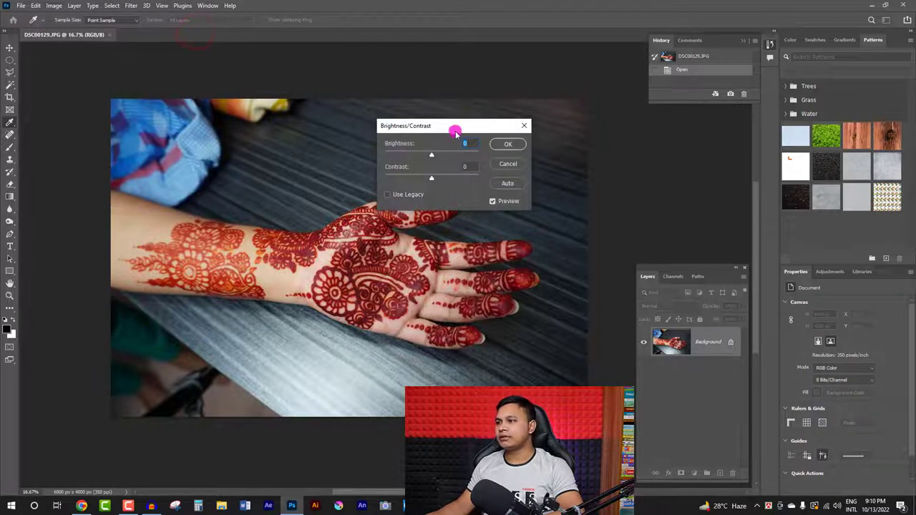
{"action": "mouse_move", "coordinate": [454, 129]}
{"action": "left_mouse_down"}
{"action": "mouse_move", "coordinate": [274, 129]}
{"action": "mouse_move", "coordinate": [467, 123]}
{"action": "mouse_move", "coordinate": [252, 112]}
{"action": "mouse_move", "coordinate": [350, 60]}
{"action": "left_mouse_up"}
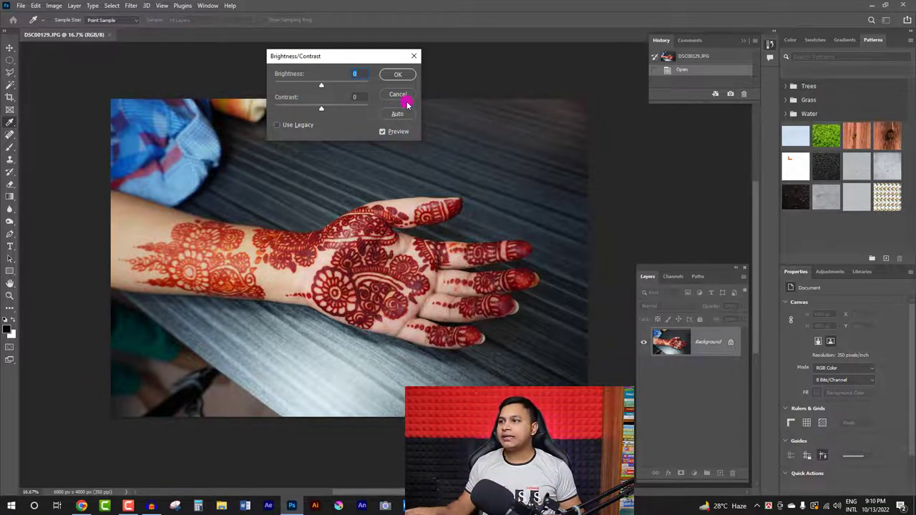
{"action": "left_click_drag", "start_coordinate": [358, 56], "coordinate": [329, 57]}
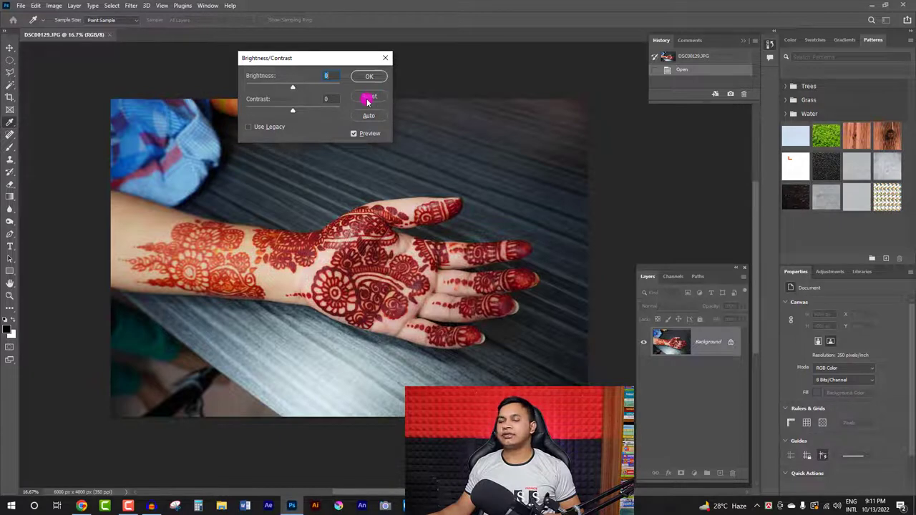
{"action": "left_click", "coordinate": [371, 96], "text": "alt"}
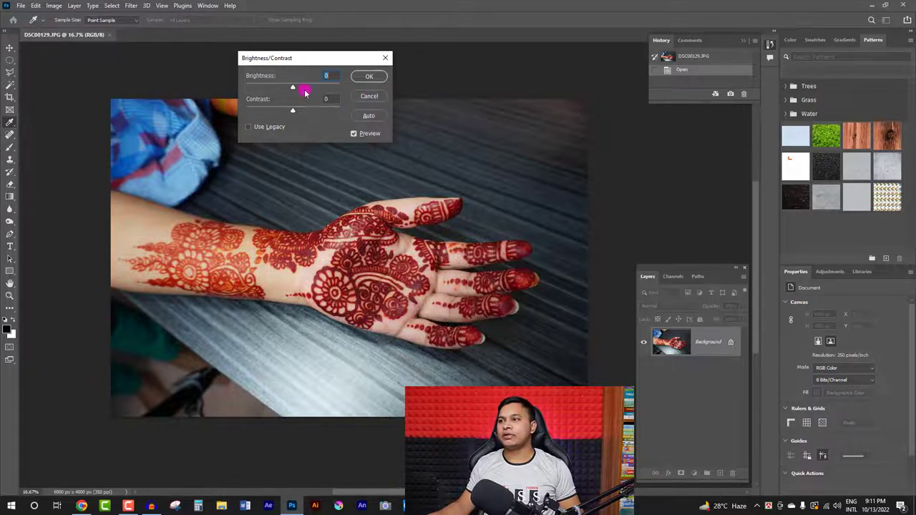
Test Brightness 150 and Contrast 100, then reset both values to 0
{"action": "mouse_move", "coordinate": [304, 86]}
{"action": "left_mouse_down"}
{"action": "mouse_move", "coordinate": [315, 86]}
{"action": "mouse_move", "coordinate": [256, 110]}
{"action": "left_mouse_up"}
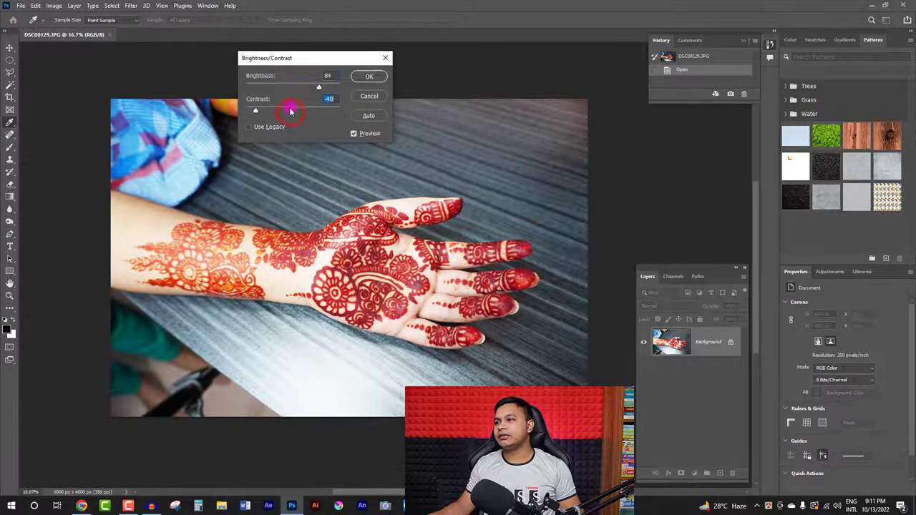
{"action": "left_click_drag", "start_coordinate": [318, 87], "coordinate": [341, 87]}
{"action": "left_click_drag", "start_coordinate": [256, 110], "coordinate": [351, 110]}
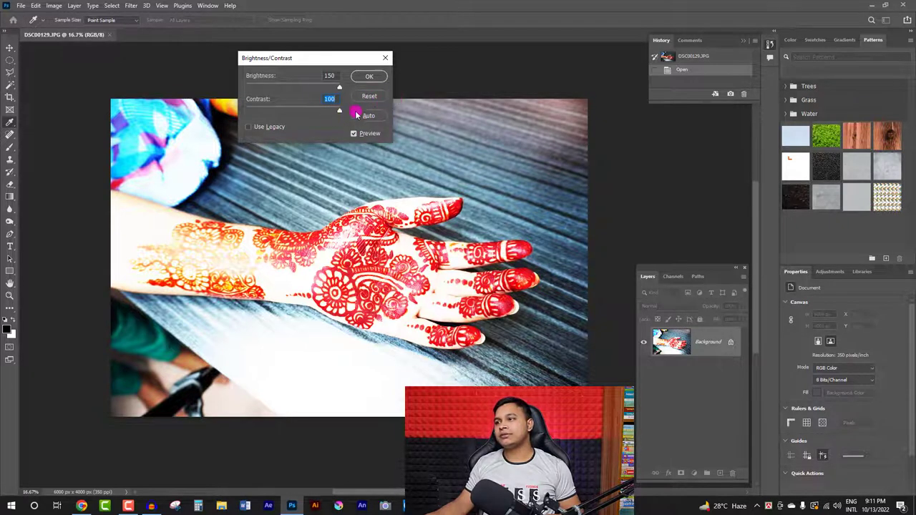
{"action": "left_click", "coordinate": [377, 97], "text": "alt"}
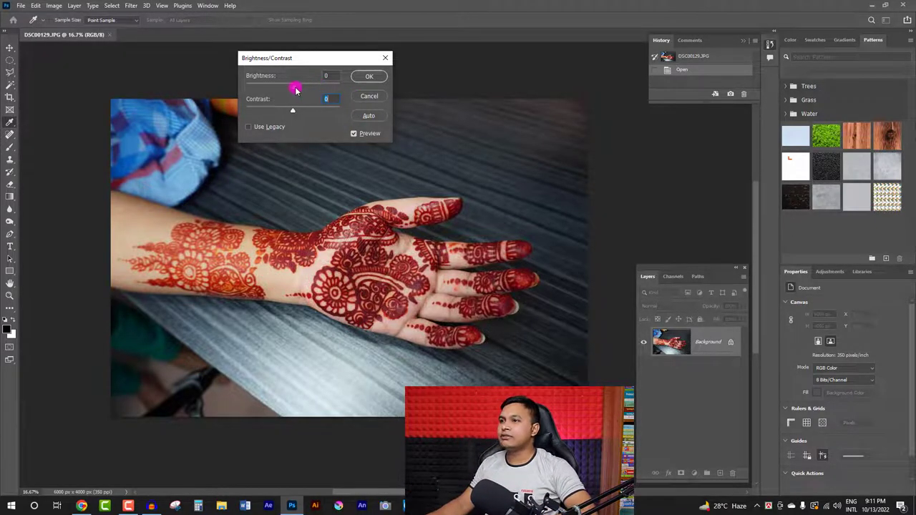
{"action": "left_click_drag", "start_coordinate": [296, 89], "coordinate": [356, 86]}
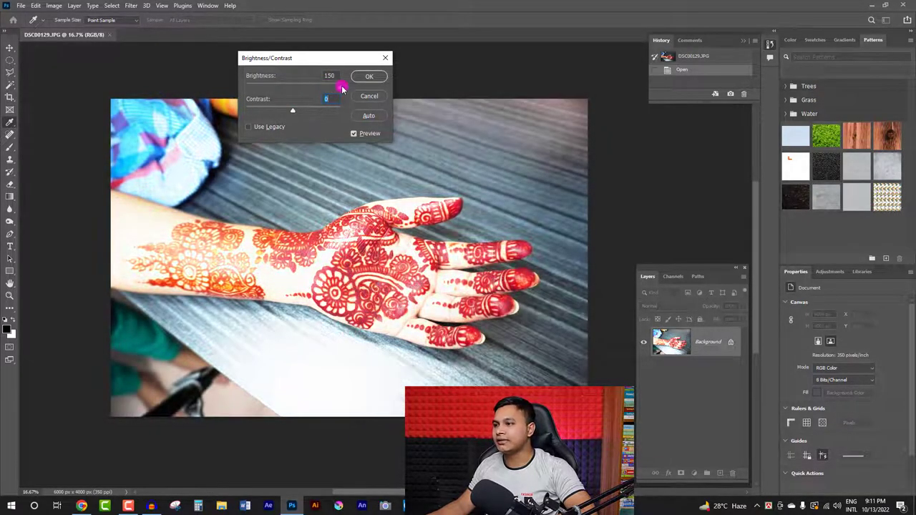
{"action": "key", "text": "Tab"}
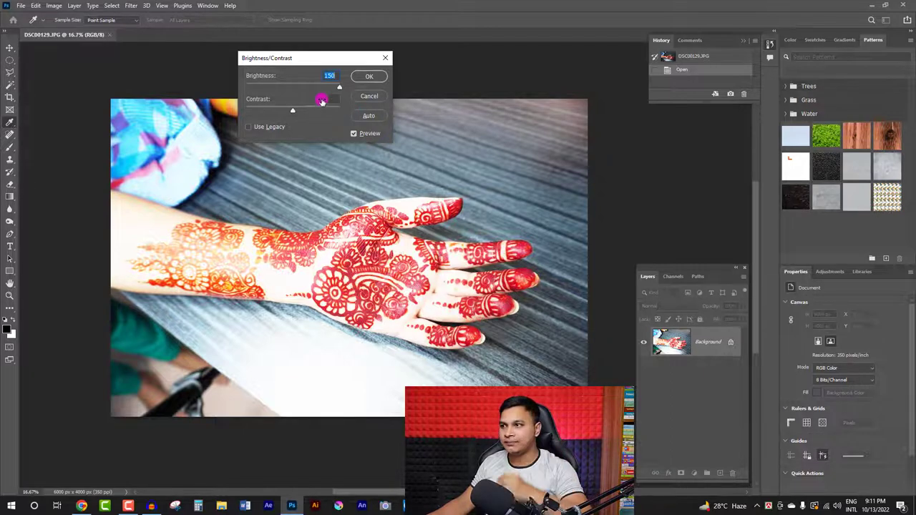
{"action": "left_click_drag", "start_coordinate": [339, 87], "coordinate": [314, 89]}
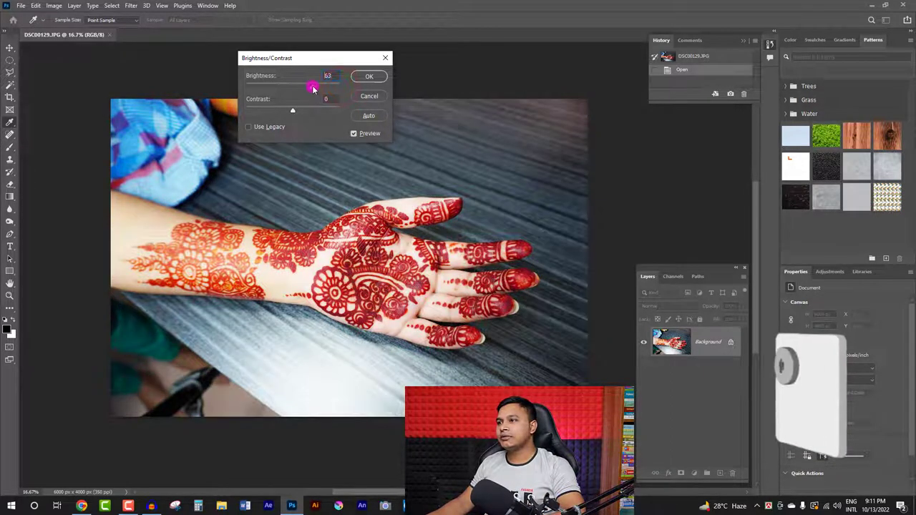
{"action": "double_click", "coordinate": [327, 75]}
{"action": "type", "text": "0"}
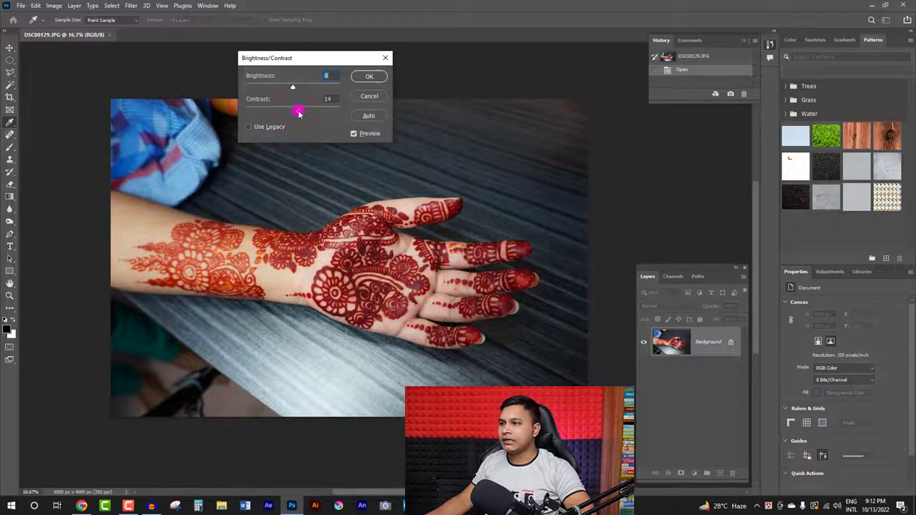
{"action": "left_click_drag", "start_coordinate": [290, 112], "coordinate": [334, 113]}
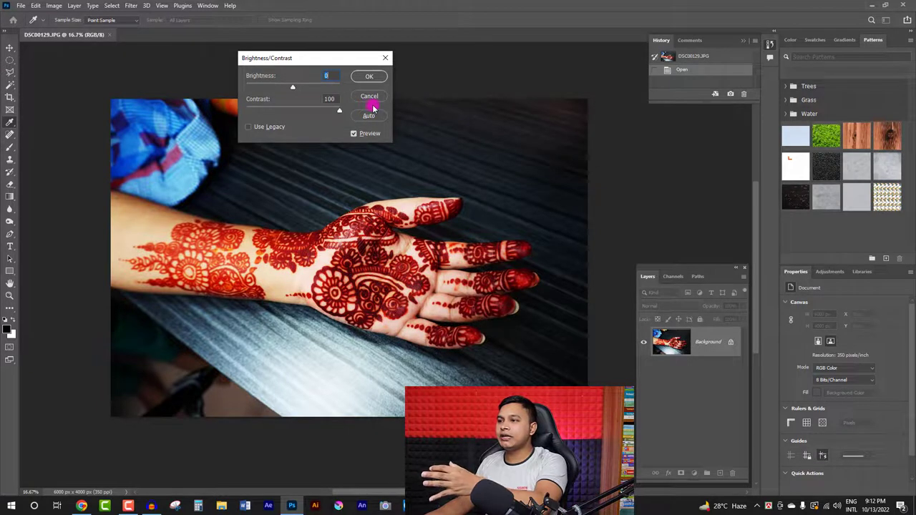
{"action": "key", "text": "Tab"}
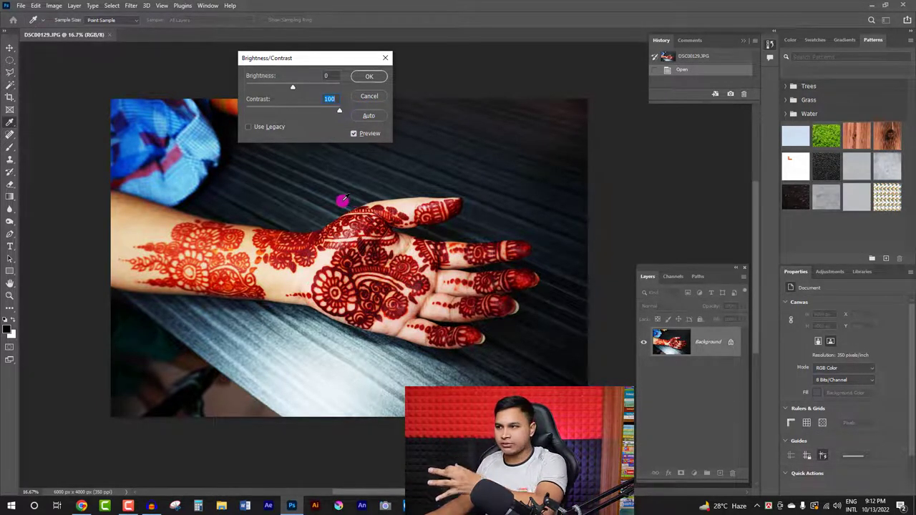
{"action": "left_click_drag", "start_coordinate": [337, 111], "coordinate": [260, 113]}
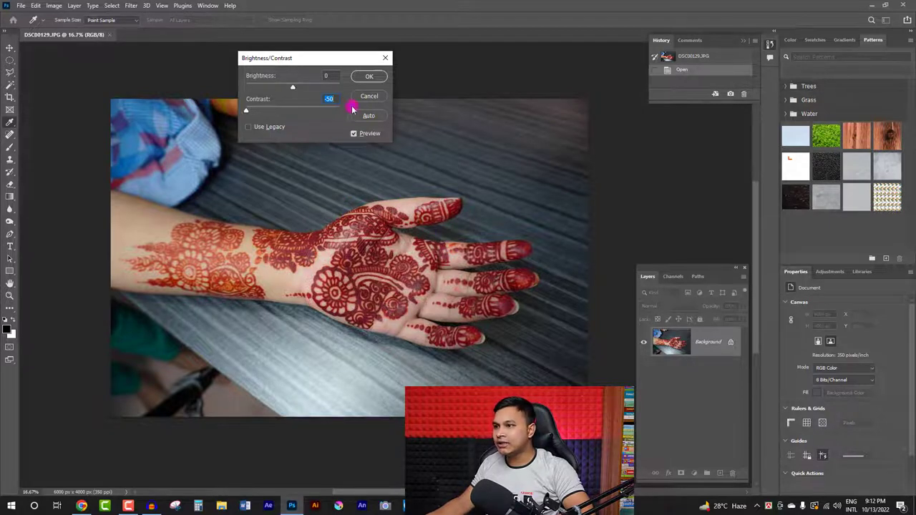
{"action": "type", "text": "0"}
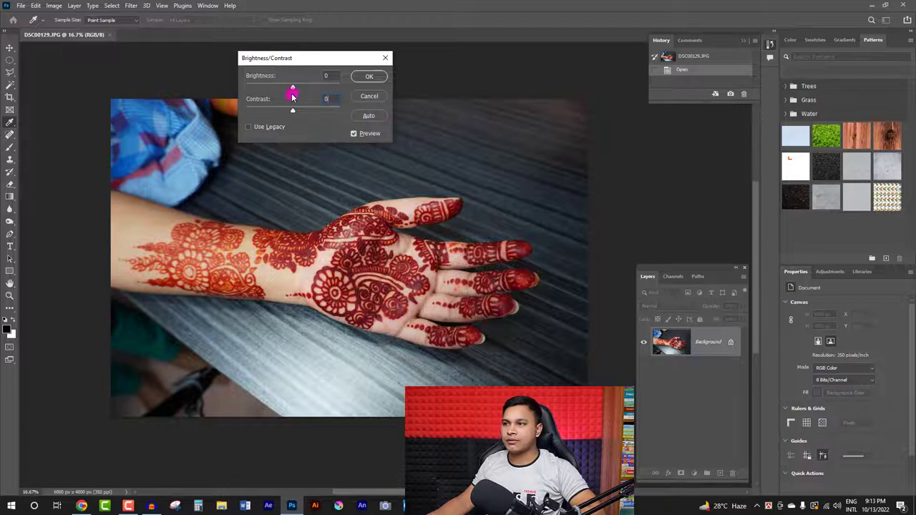
Experiment with the Brightness/Contrast sliders, settling on Brightness 20 and Contrast 44
{"action": "left_click", "coordinate": [328, 76]}
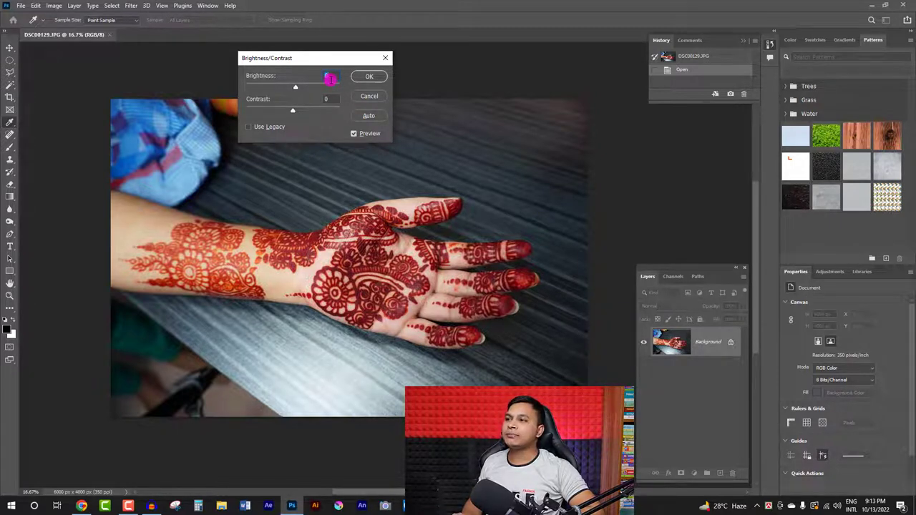
{"action": "key", "text": "Up"}
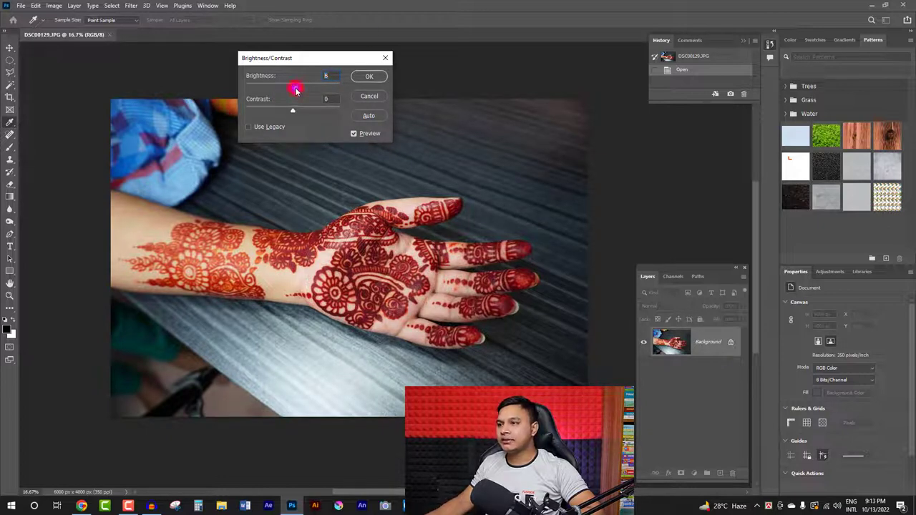
{"action": "mouse_move", "coordinate": [298, 90]}
{"action": "left_mouse_down"}
{"action": "mouse_move", "coordinate": [320, 85]}
{"action": "mouse_move", "coordinate": [313, 88]}
{"action": "left_mouse_up"}
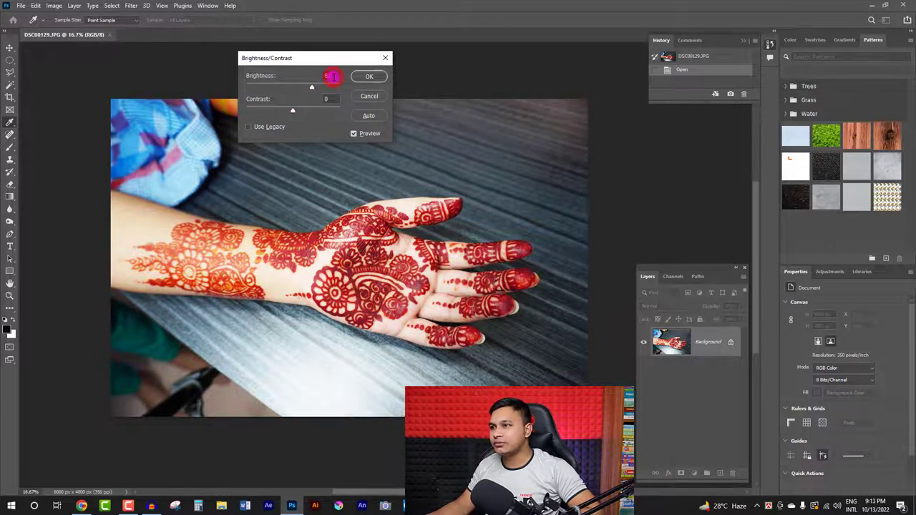
{"action": "key", "text": "Down"}
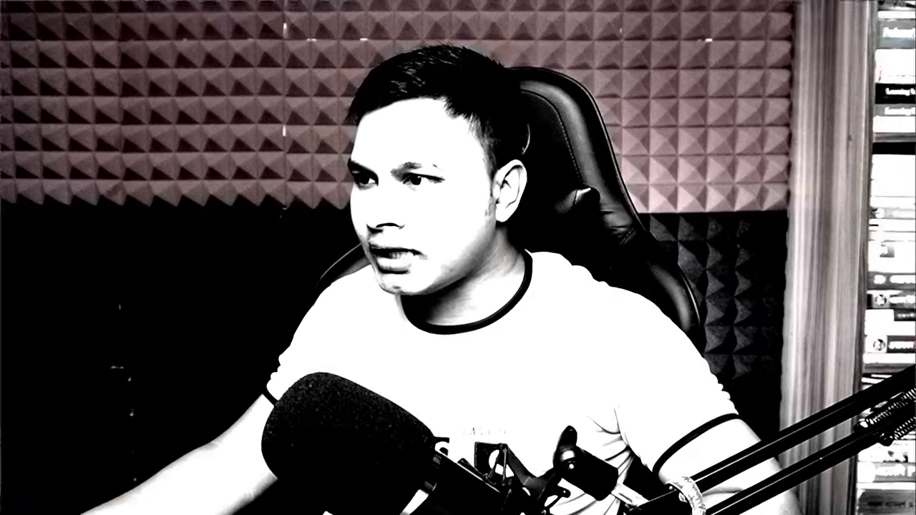
{"action": "left_click_drag", "start_coordinate": [292, 113], "coordinate": [306, 111]}
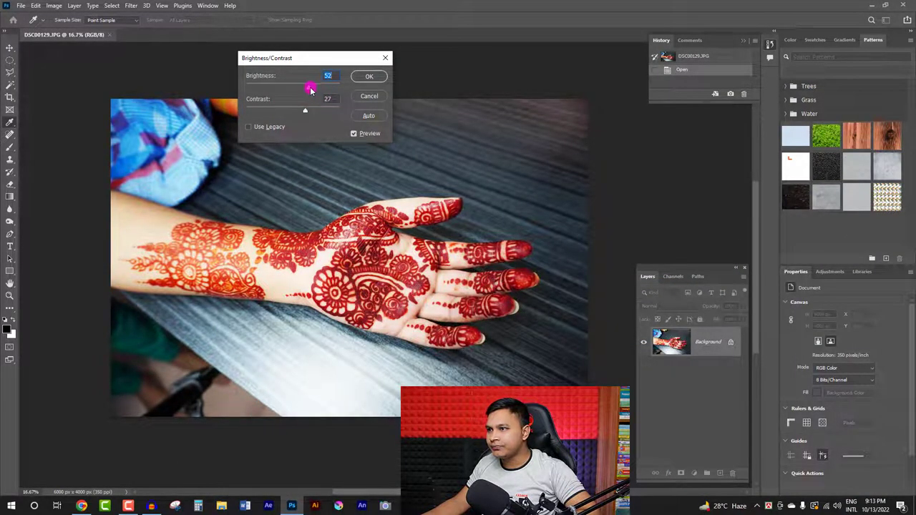
{"action": "left_click_drag", "start_coordinate": [309, 89], "coordinate": [307, 88]}
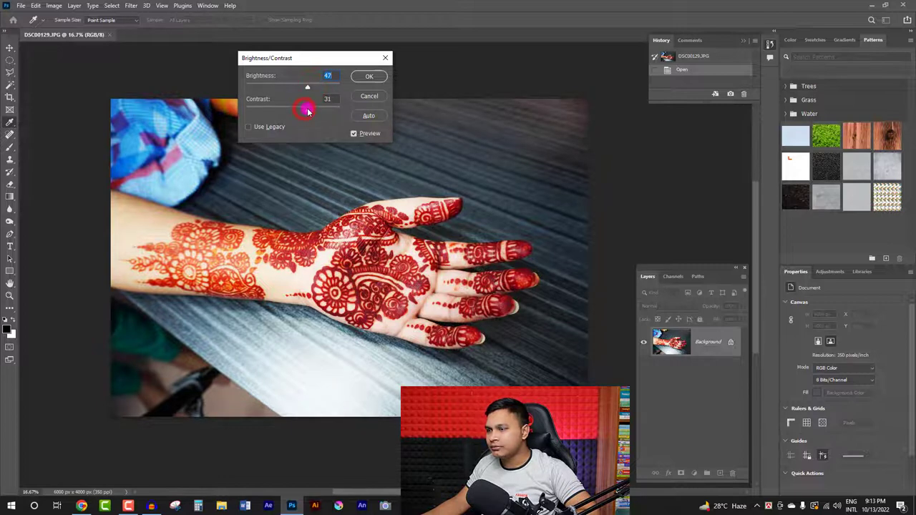
{"action": "left_click", "coordinate": [308, 111]}
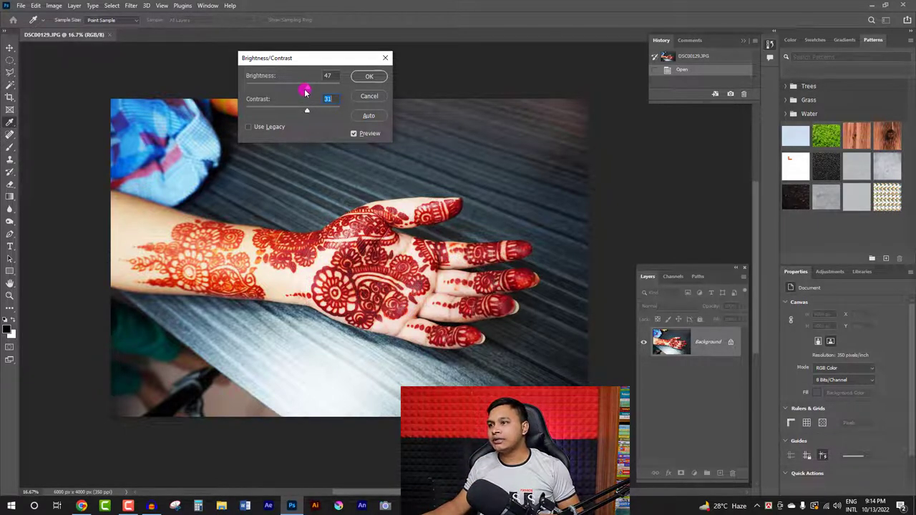
{"action": "mouse_move", "coordinate": [306, 91]}
{"action": "left_mouse_down"}
{"action": "mouse_move", "coordinate": [294, 88]}
{"action": "mouse_move", "coordinate": [316, 111]}
{"action": "mouse_move", "coordinate": [286, 88]}
{"action": "mouse_move", "coordinate": [307, 81]}
{"action": "mouse_move", "coordinate": [295, 81]}
{"action": "mouse_move", "coordinate": [307, 94]}
{"action": "mouse_move", "coordinate": [301, 88]}
{"action": "left_mouse_up"}
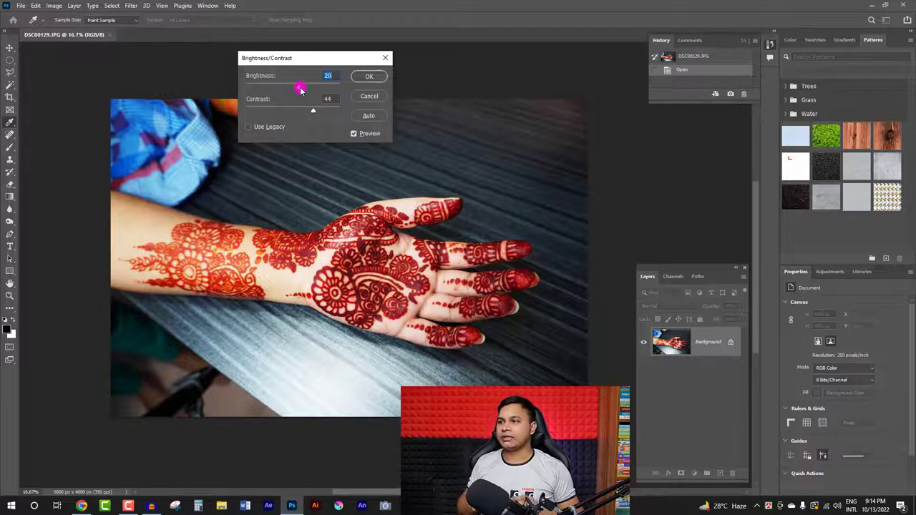
Compare with Preview off and on, lower Contrast to 36, and apply Brightness 20 / Contrast 36
{"action": "left_click", "coordinate": [354, 134]}
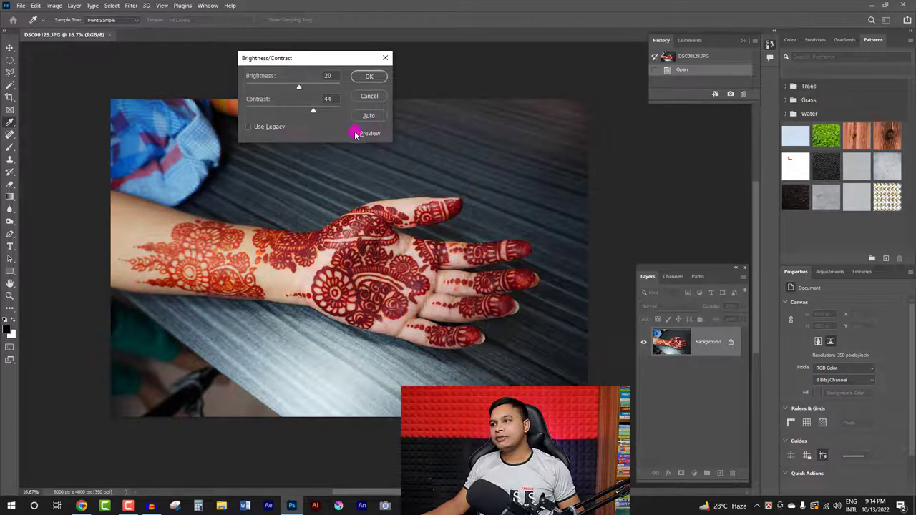
{"action": "left_click", "coordinate": [355, 135]}
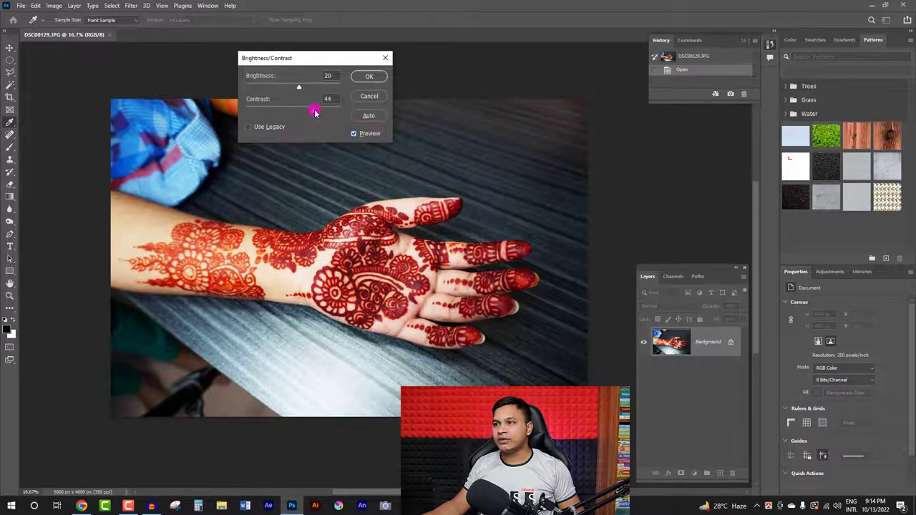
{"action": "left_click_drag", "start_coordinate": [312, 113], "coordinate": [309, 111]}
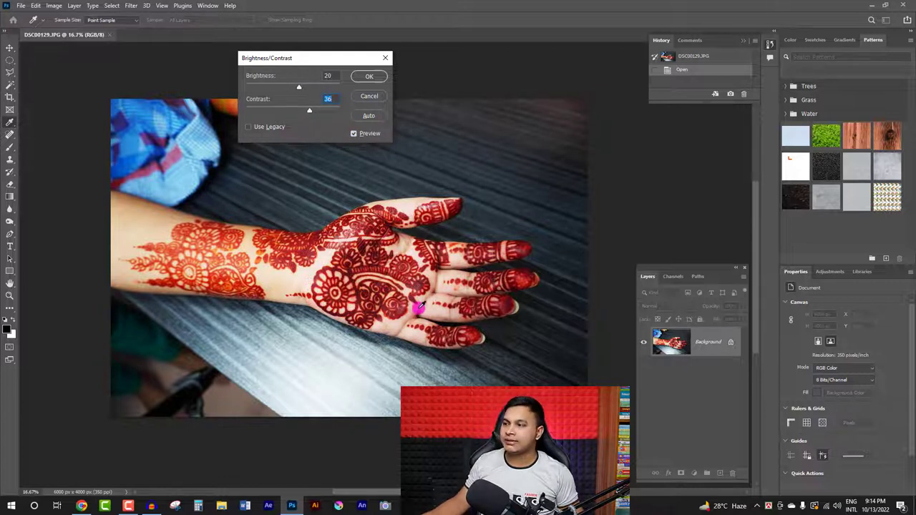
{"action": "left_click", "coordinate": [369, 77]}
{"action": "key", "text": "o"}
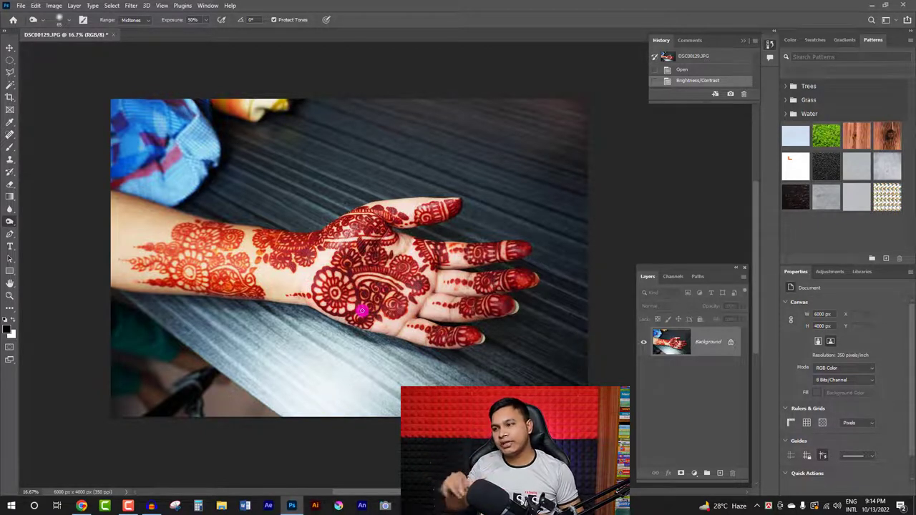
Undo, redo and undo the Brightness/Contrast step to compare, ending on the original photo
{"action": "key", "text": "ctrl+z"}
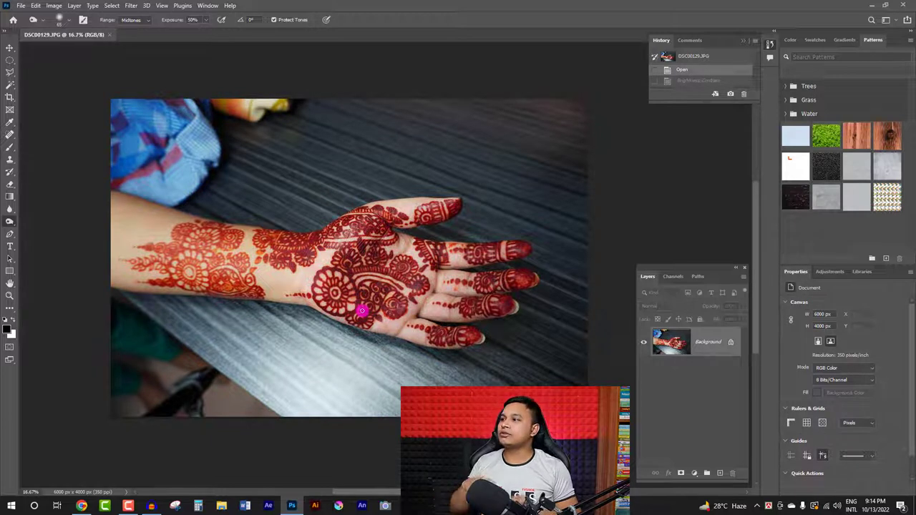
{"action": "key", "text": "ctrl+shift+z"}
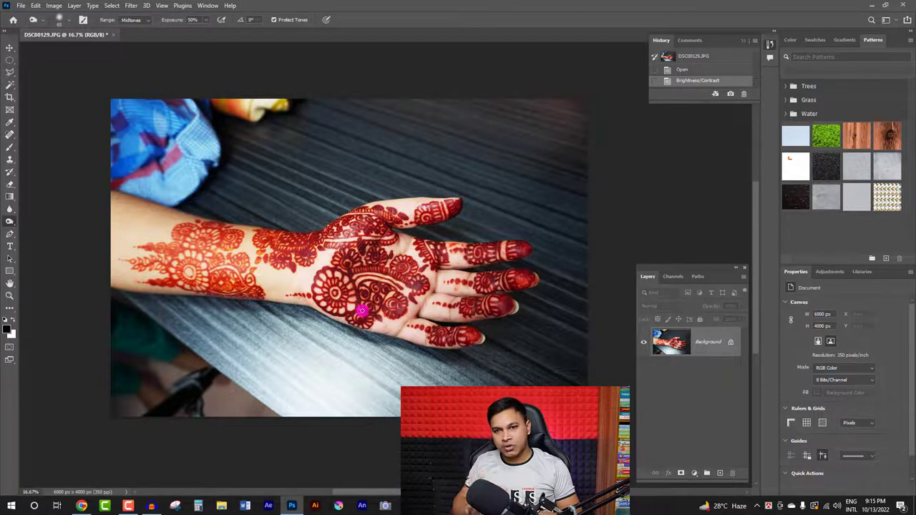
{"action": "key", "text": "ctrl+z"}
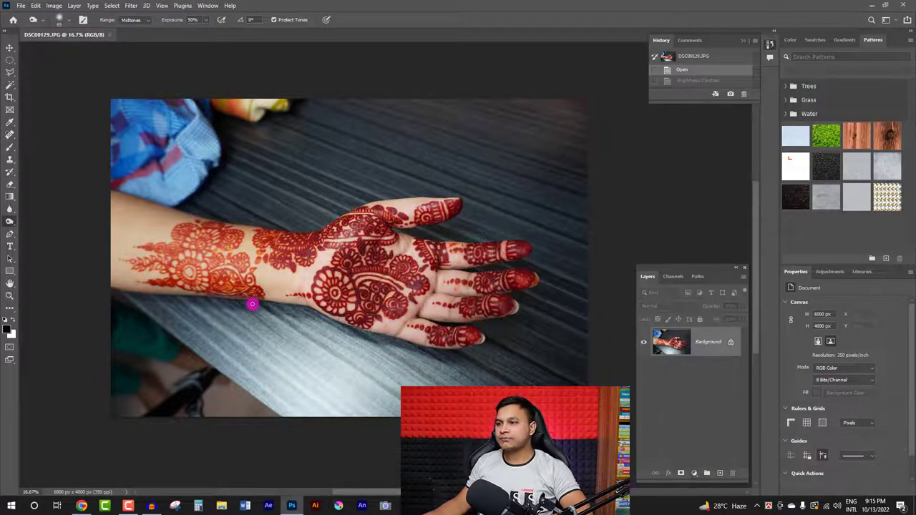
{"action": "left_click", "coordinate": [56, 5]}
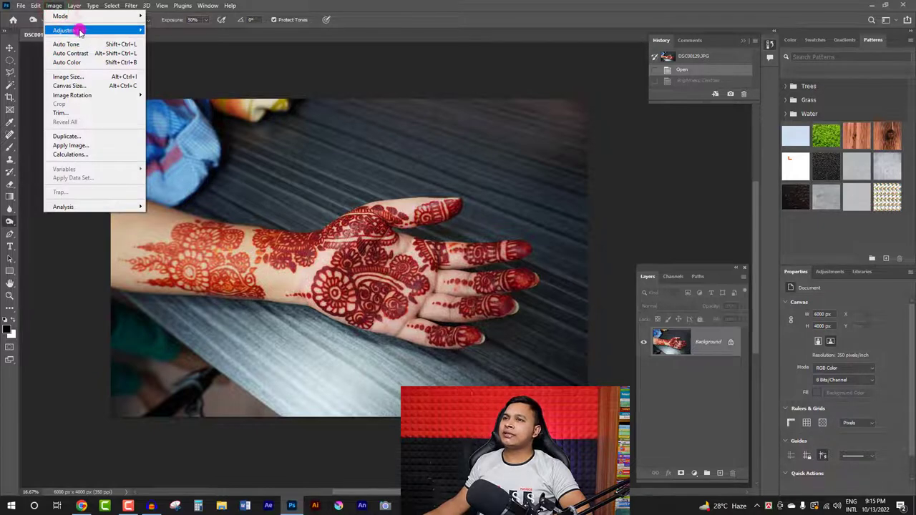
Open Levels, cancel, reopen it with Ctrl+L, and move the dialog to the upper left
{"action": "mouse_move", "coordinate": [72, 30]}
{"action": "left_click", "coordinate": [165, 39]}
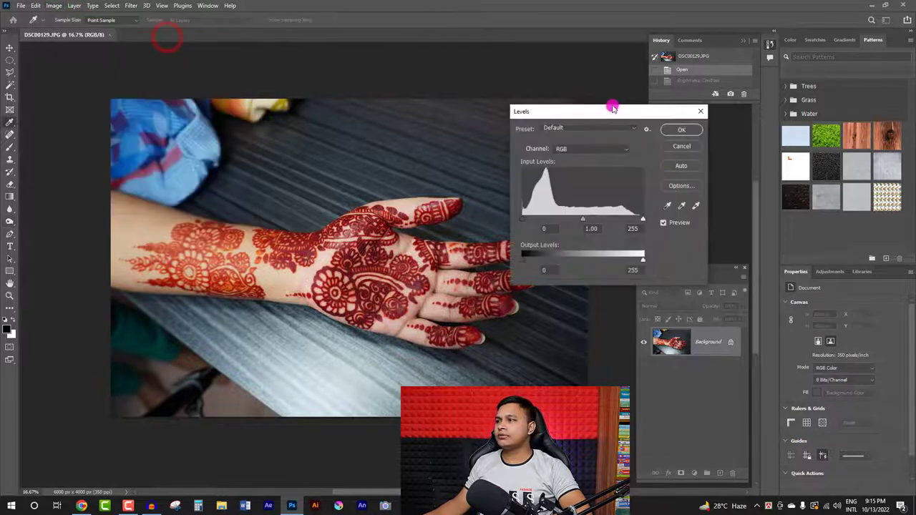
{"action": "left_click_drag", "start_coordinate": [612, 108], "coordinate": [299, 61]}
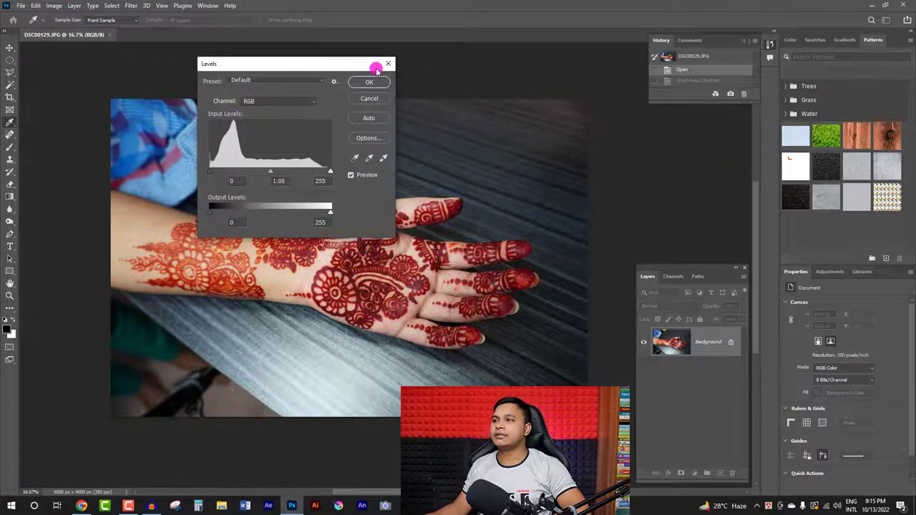
{"action": "left_click", "coordinate": [389, 66]}
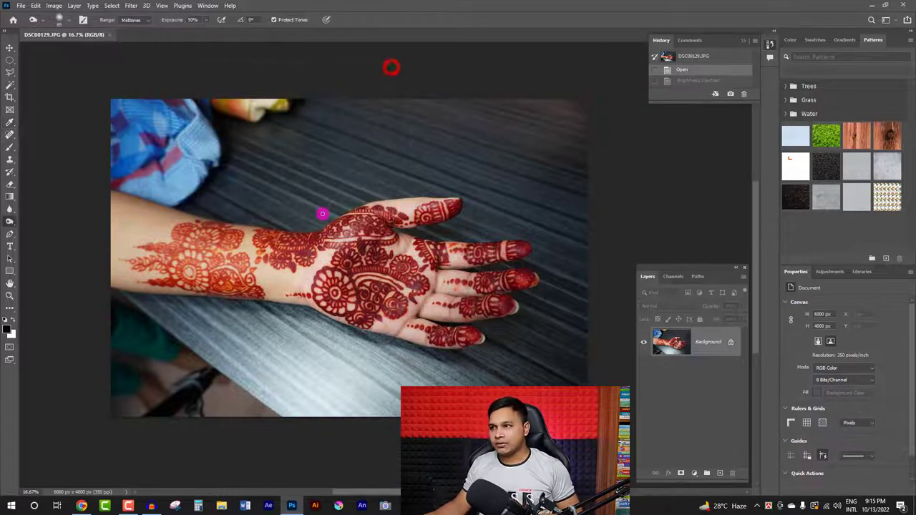
{"action": "key", "text": "ctrl+l"}
{"action": "mouse_move", "coordinate": [298, 66]}
{"action": "left_mouse_down"}
{"action": "mouse_move", "coordinate": [507, 102]}
{"action": "mouse_move", "coordinate": [118, 322]}
{"action": "mouse_move", "coordinate": [403, 55]}
{"action": "mouse_move", "coordinate": [192, 63]}
{"action": "mouse_move", "coordinate": [186, 46]}
{"action": "mouse_move", "coordinate": [196, 48]}
{"action": "mouse_move", "coordinate": [176, 48]}
{"action": "left_mouse_up"}
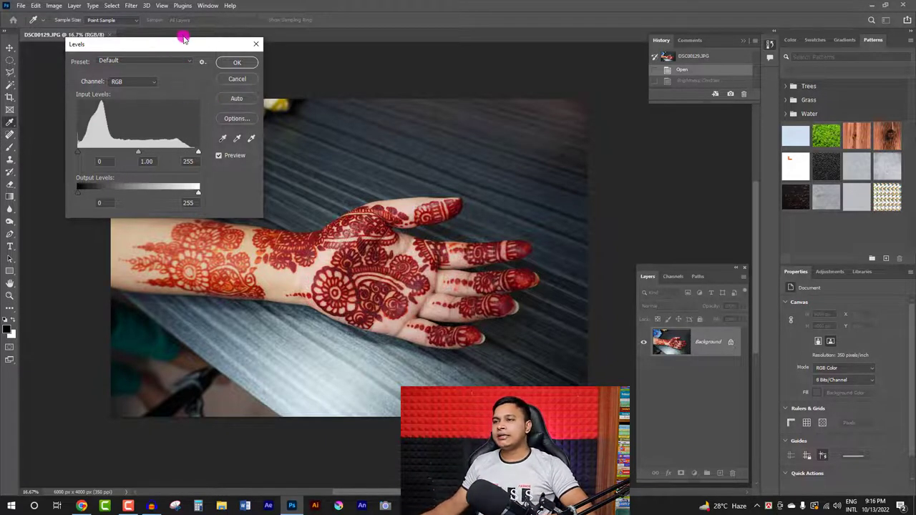
Try the black and white input sliders, reset black to 0, and set the Levels midtone to 1.27
{"action": "left_click_drag", "start_coordinate": [161, 48], "coordinate": [163, 48]}
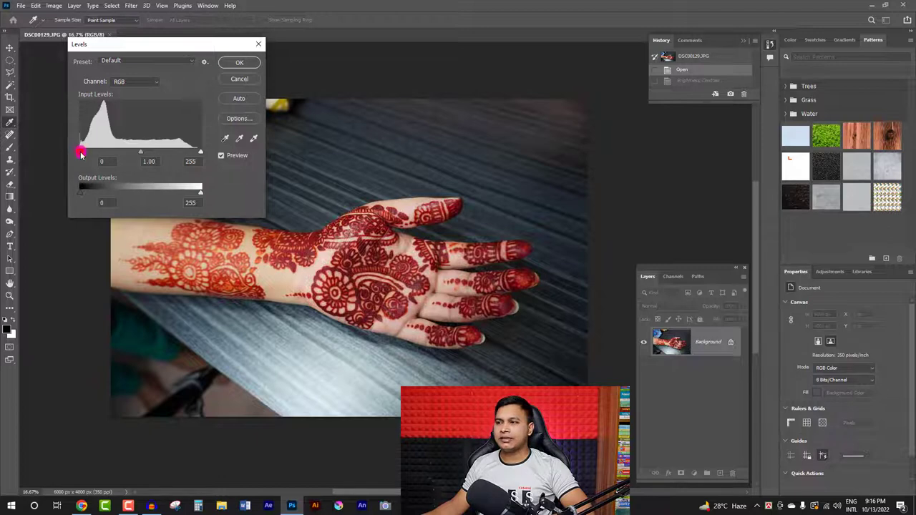
{"action": "mouse_move", "coordinate": [81, 152]}
{"action": "left_mouse_down"}
{"action": "mouse_move", "coordinate": [89, 154]}
{"action": "mouse_move", "coordinate": [79, 156]}
{"action": "left_mouse_up"}
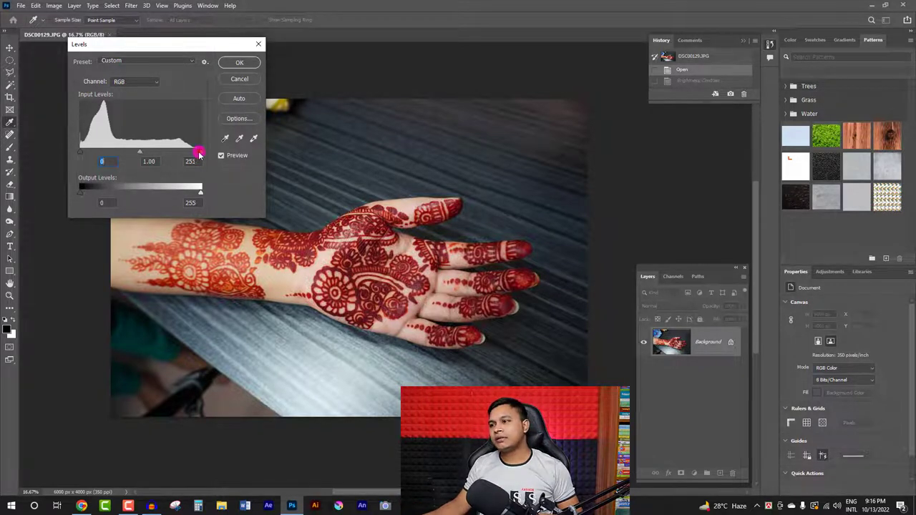
{"action": "mouse_move", "coordinate": [198, 154]}
{"action": "left_mouse_down"}
{"action": "mouse_move", "coordinate": [170, 164]}
{"action": "mouse_move", "coordinate": [215, 150]}
{"action": "left_mouse_up"}
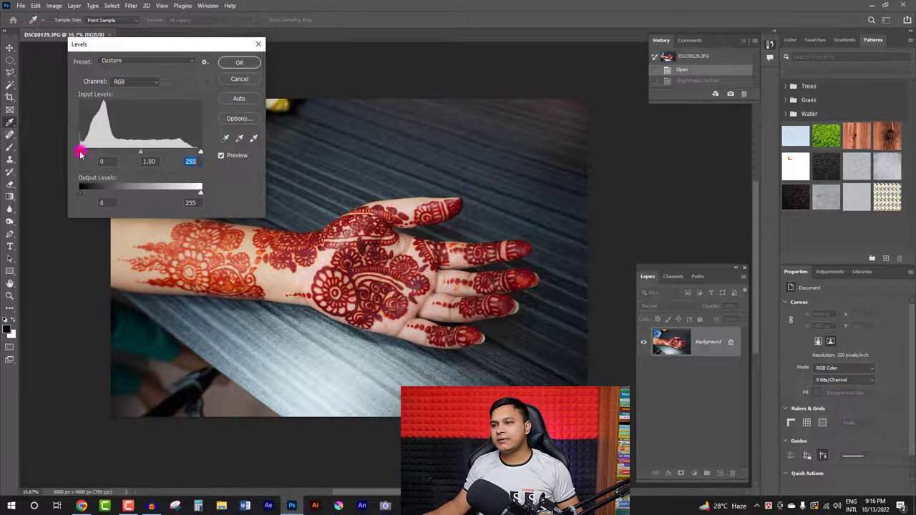
{"action": "left_click_drag", "start_coordinate": [84, 152], "coordinate": [119, 145]}
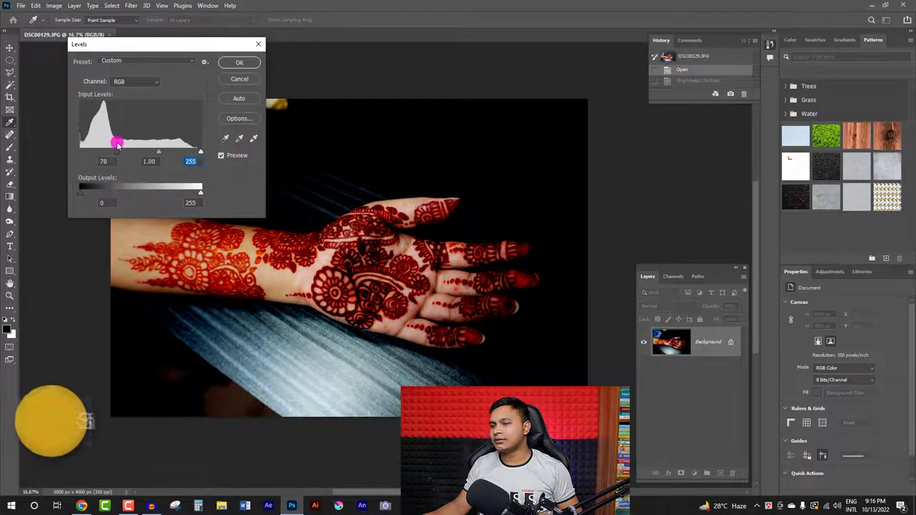
{"action": "left_click_drag", "start_coordinate": [118, 145], "coordinate": [80, 150]}
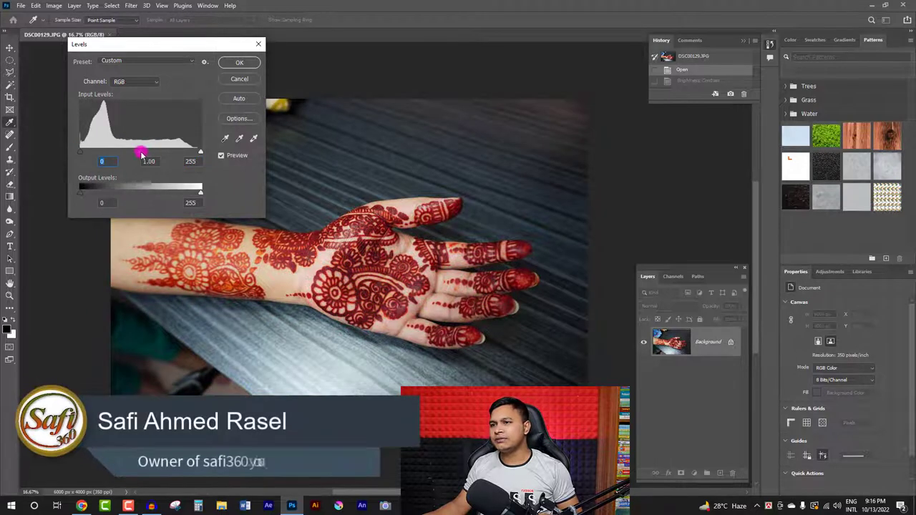
{"action": "mouse_move", "coordinate": [139, 152]}
{"action": "left_mouse_down"}
{"action": "mouse_move", "coordinate": [147, 152]}
{"action": "mouse_move", "coordinate": [131, 154]}
{"action": "left_mouse_up"}
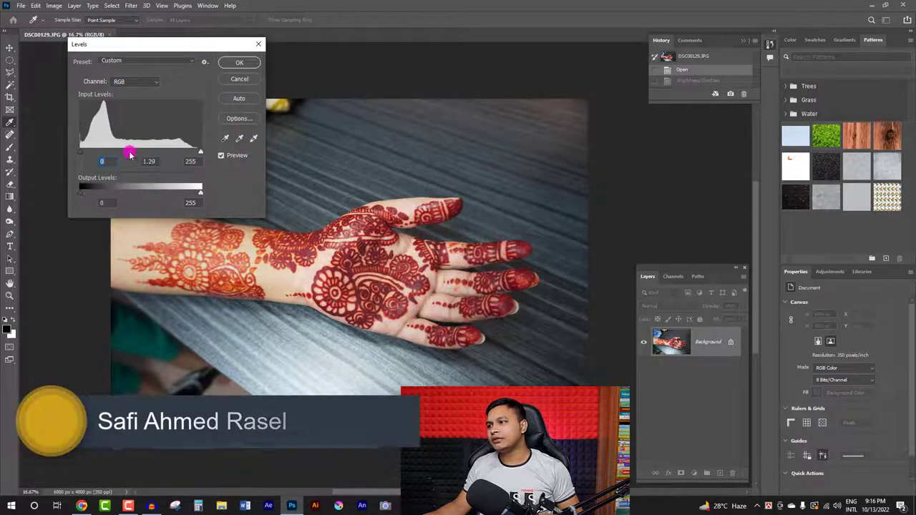
{"action": "left_click", "coordinate": [131, 154]}
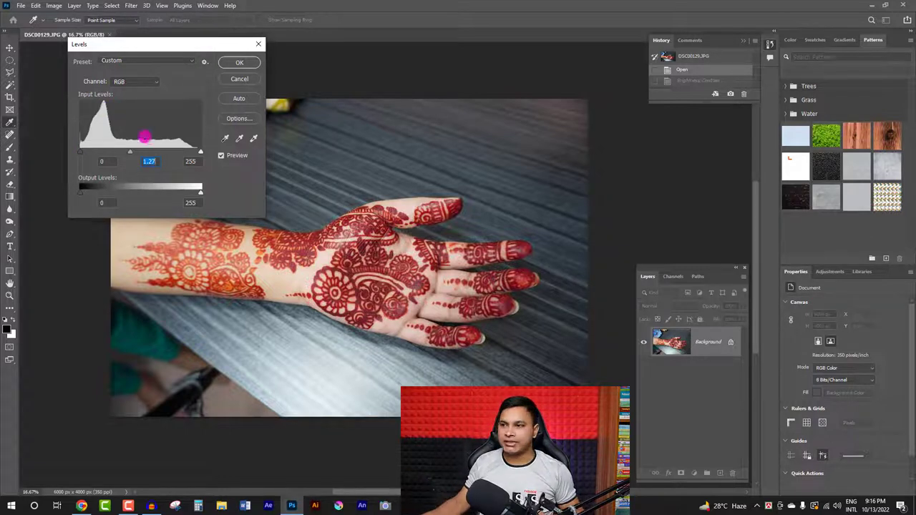
{"action": "left_click_drag", "start_coordinate": [202, 154], "coordinate": [202, 153]}
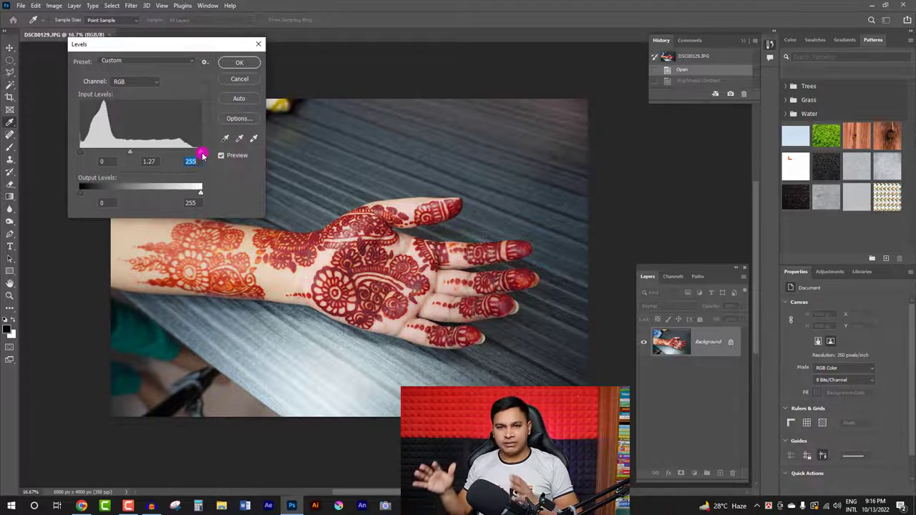
{"action": "left_click_drag", "start_coordinate": [202, 153], "coordinate": [167, 153]}
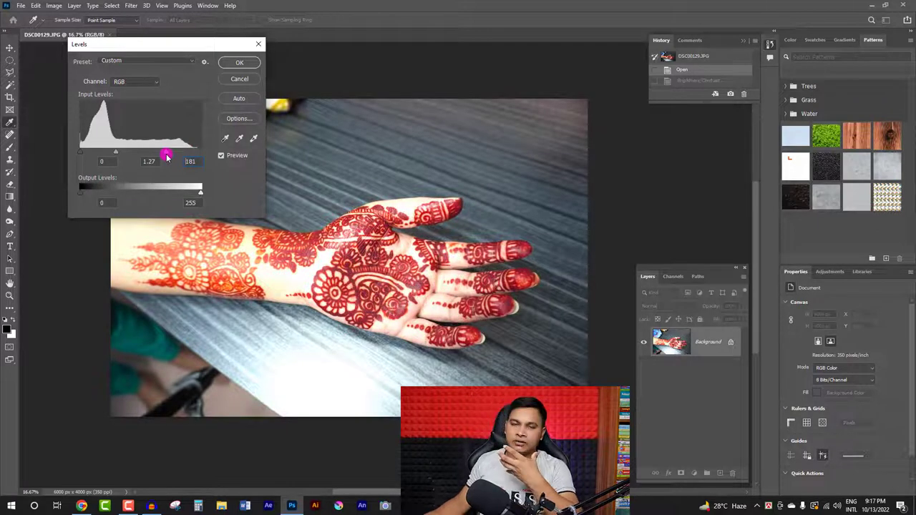
{"action": "left_click_drag", "start_coordinate": [164, 153], "coordinate": [202, 153]}
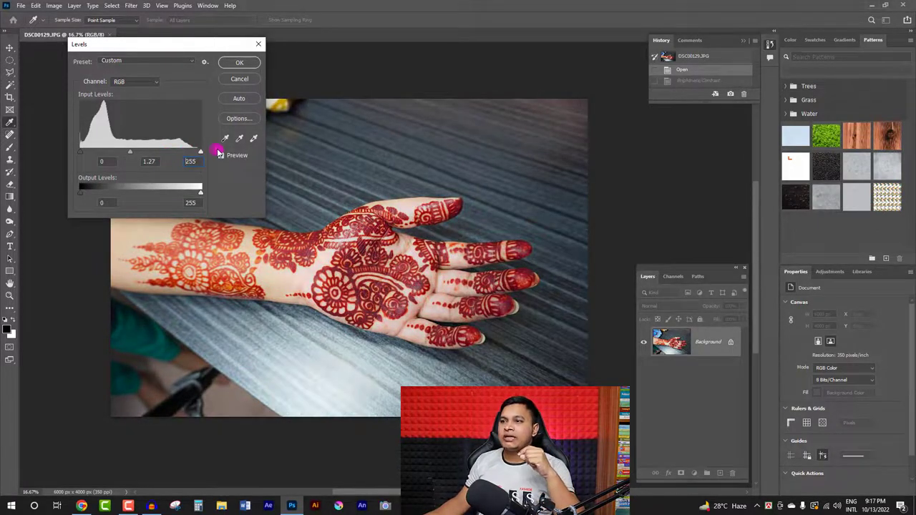
{"action": "left_click_drag", "start_coordinate": [84, 154], "coordinate": [94, 146]}
{"action": "left_click", "coordinate": [93, 146]}
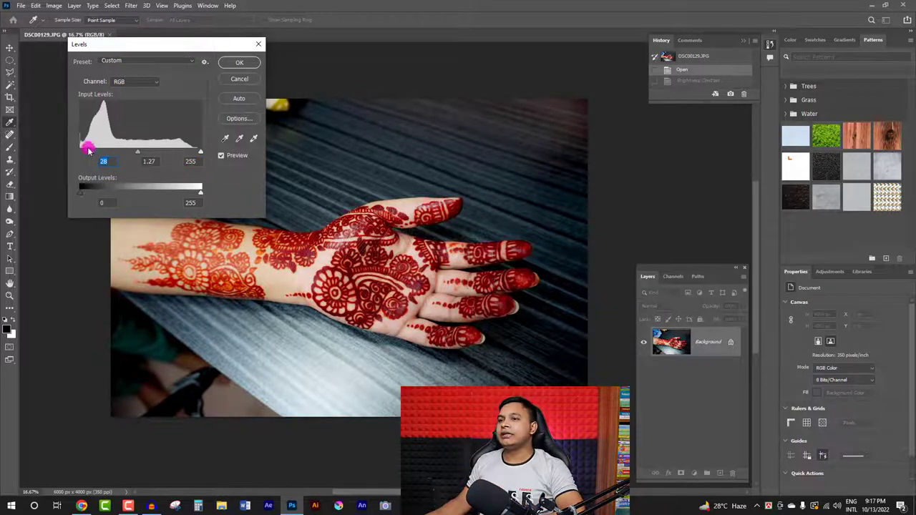
{"action": "type", "text": "0"}
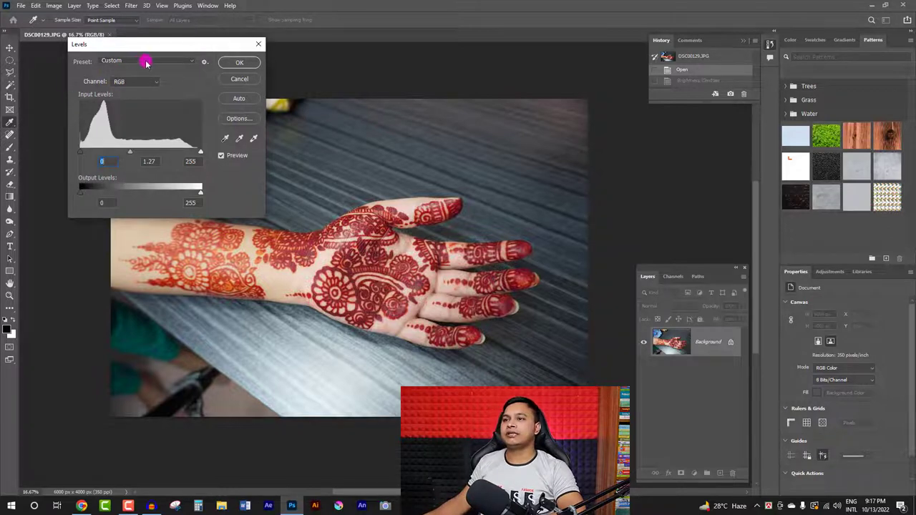
Preview the Darker and Increase Contrast 1, 2 and 3 Levels presets
{"action": "left_click", "coordinate": [188, 62]}
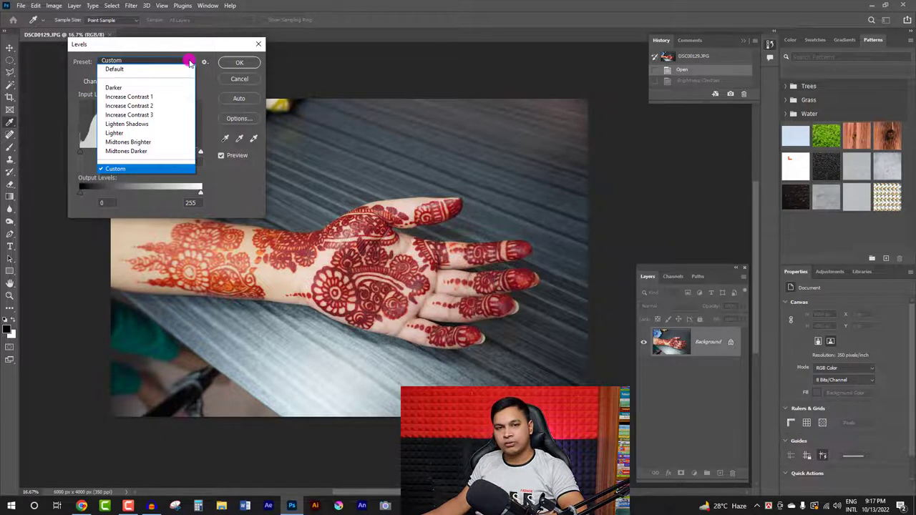
{"action": "left_click", "coordinate": [120, 87]}
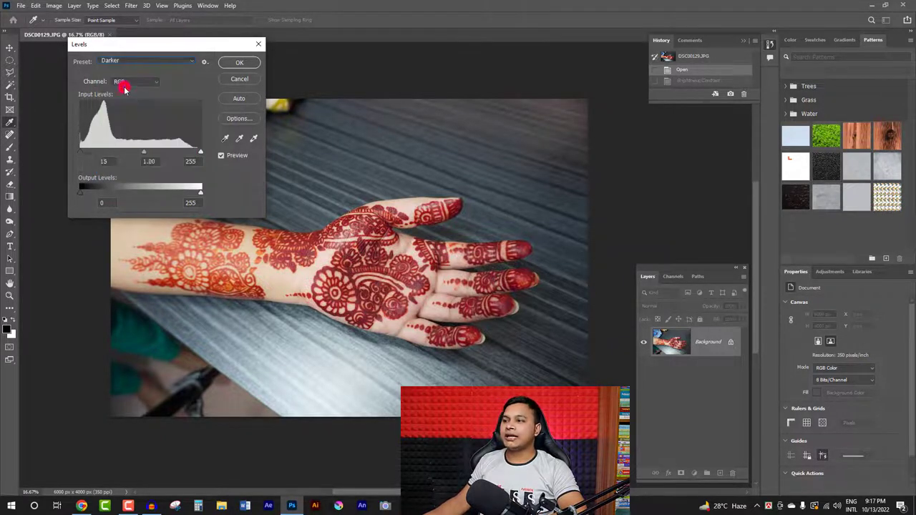
{"action": "left_click", "coordinate": [147, 63]}
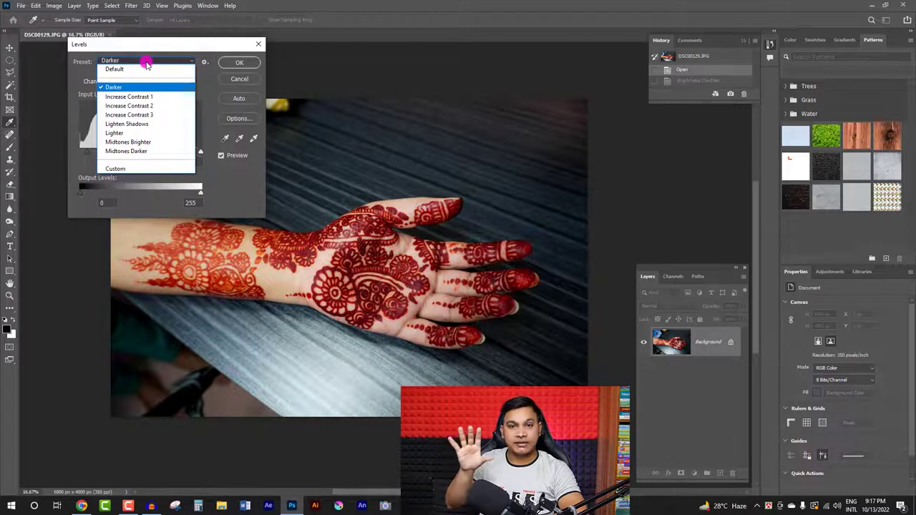
{"action": "left_click", "coordinate": [131, 97]}
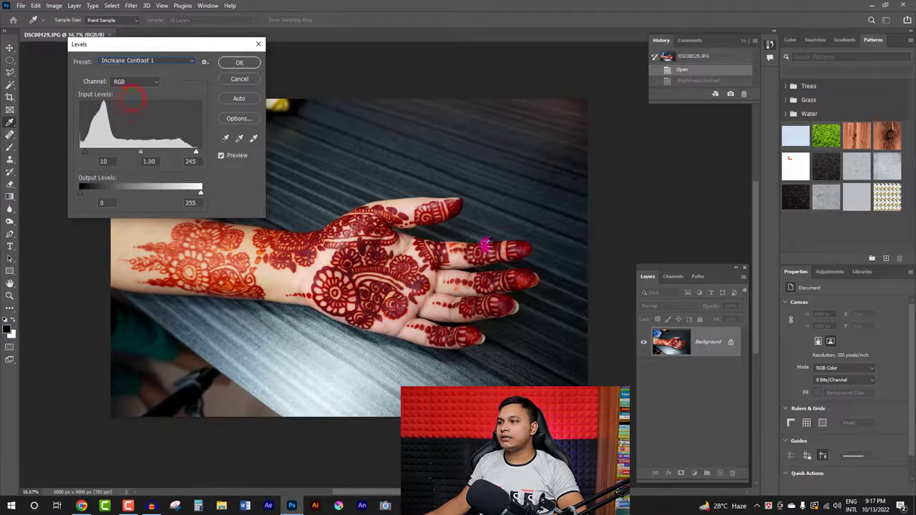
{"action": "left_click", "coordinate": [138, 60]}
{"action": "left_click", "coordinate": [136, 106]}
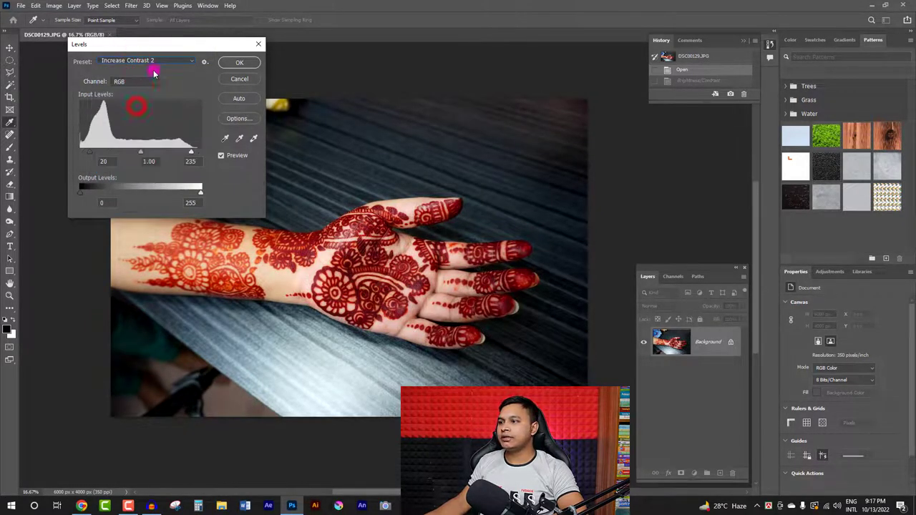
{"action": "left_click", "coordinate": [156, 62]}
{"action": "left_click", "coordinate": [133, 115]}
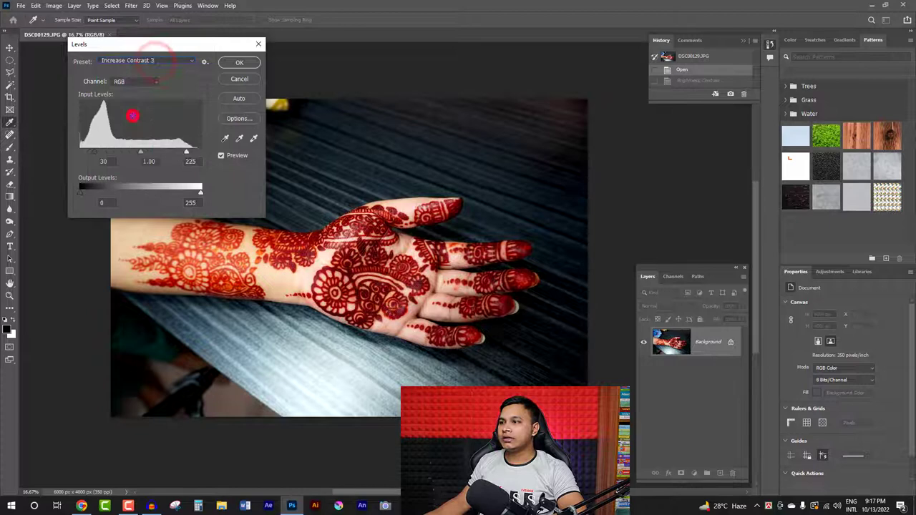
Preview Lighten Shadows, Lighter and Midtones Brighter, then choose the Midtones Darker preset
{"action": "left_click", "coordinate": [166, 63]}
{"action": "left_click", "coordinate": [123, 124]}
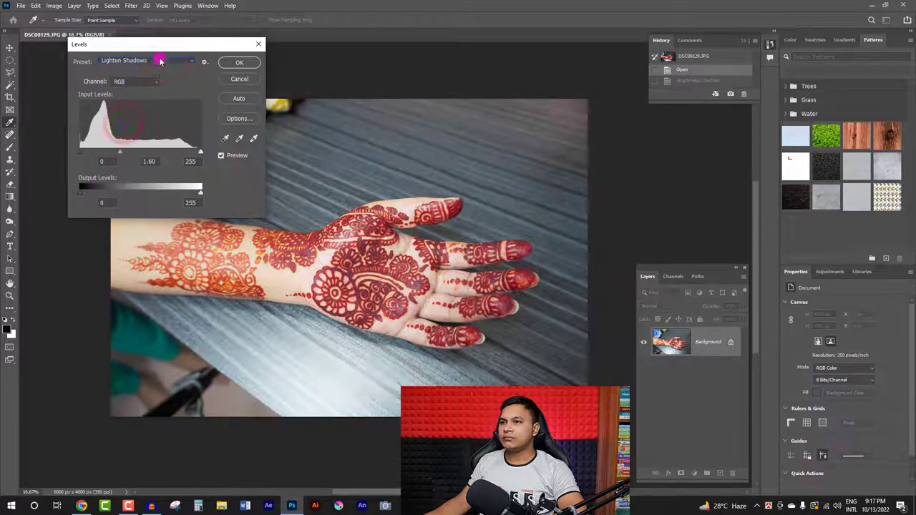
{"action": "left_click", "coordinate": [159, 60]}
{"action": "left_click", "coordinate": [114, 132]}
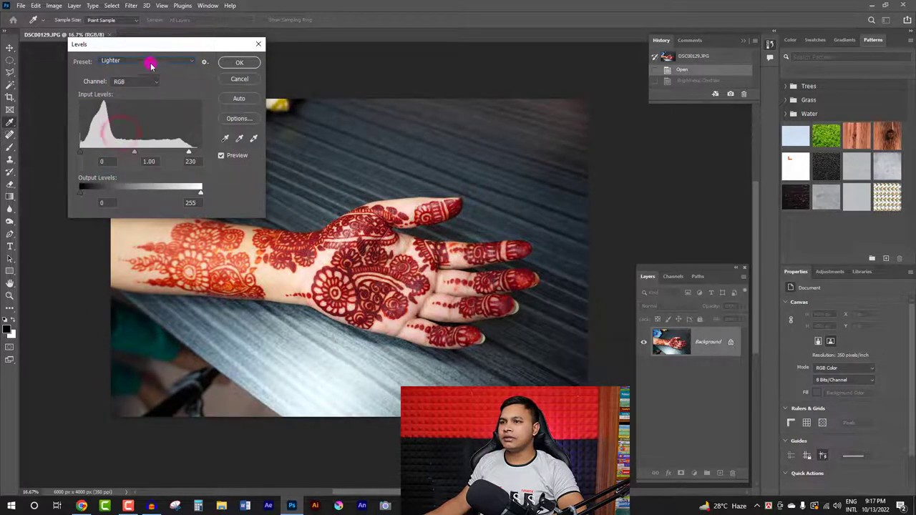
{"action": "left_click", "coordinate": [148, 62]}
{"action": "left_click", "coordinate": [128, 142]}
{"action": "left_click", "coordinate": [170, 63]}
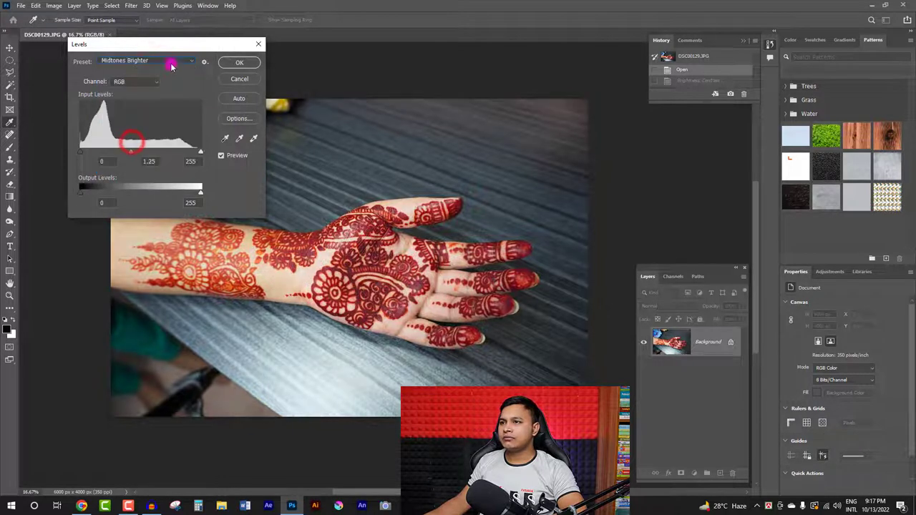
{"action": "left_click", "coordinate": [126, 151]}
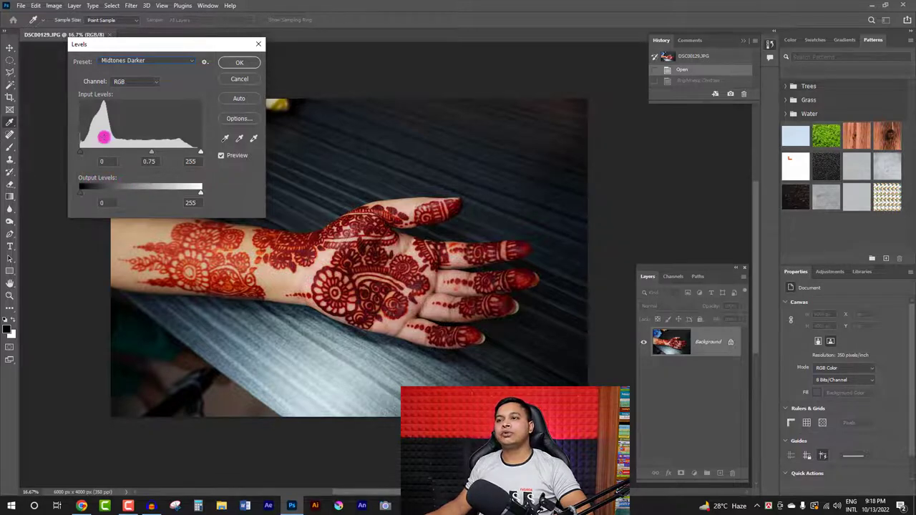
Set Levels output to 0–175 and input levels to 0 / 0.82 / 209
{"action": "mouse_move", "coordinate": [81, 196]}
{"action": "left_mouse_down"}
{"action": "mouse_move", "coordinate": [120, 193]}
{"action": "mouse_move", "coordinate": [100, 199]}
{"action": "left_mouse_up"}
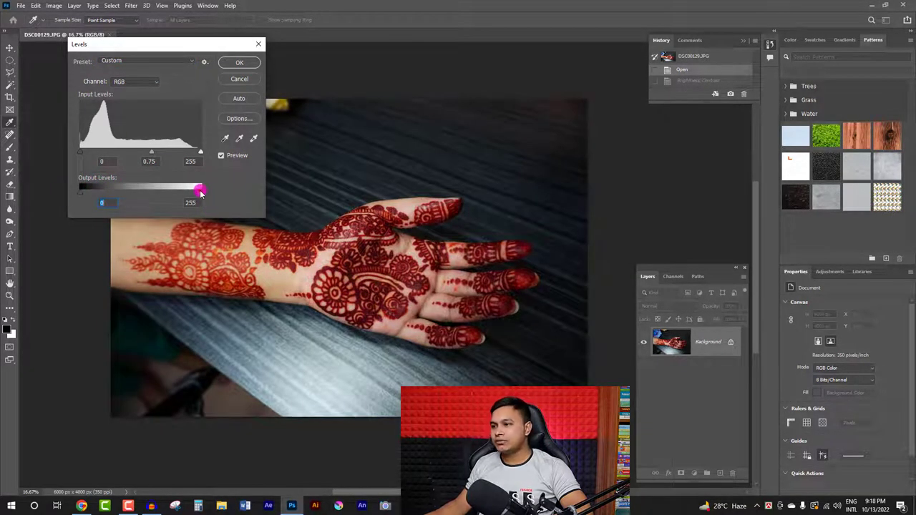
{"action": "left_click_drag", "start_coordinate": [201, 192], "coordinate": [163, 192]}
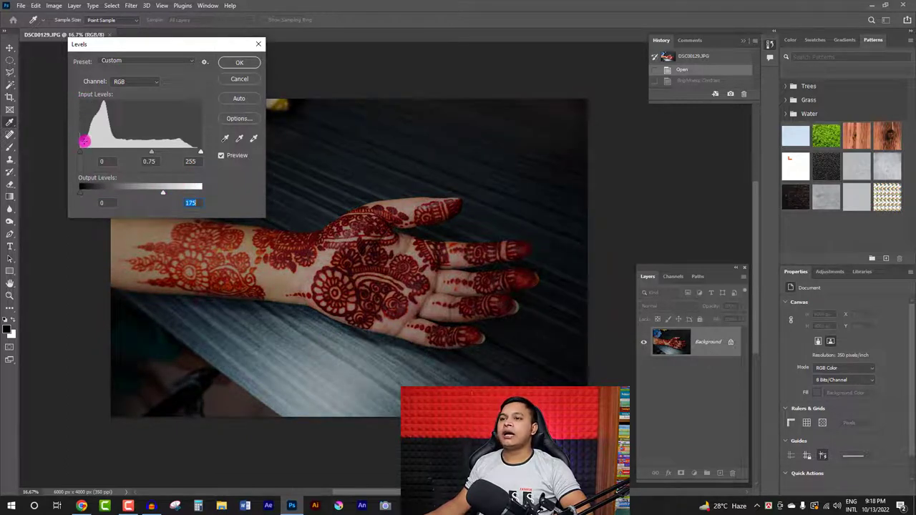
{"action": "left_click", "coordinate": [80, 152]}
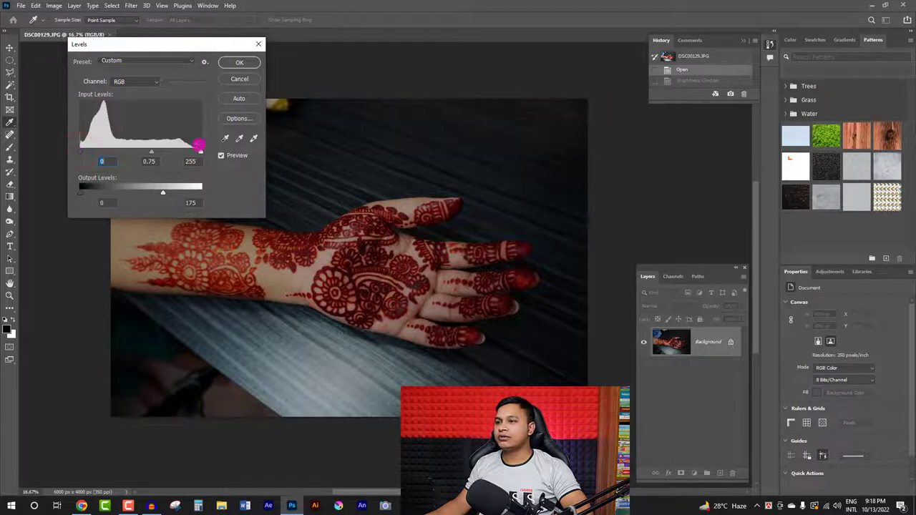
{"action": "left_click_drag", "start_coordinate": [200, 153], "coordinate": [138, 154]}
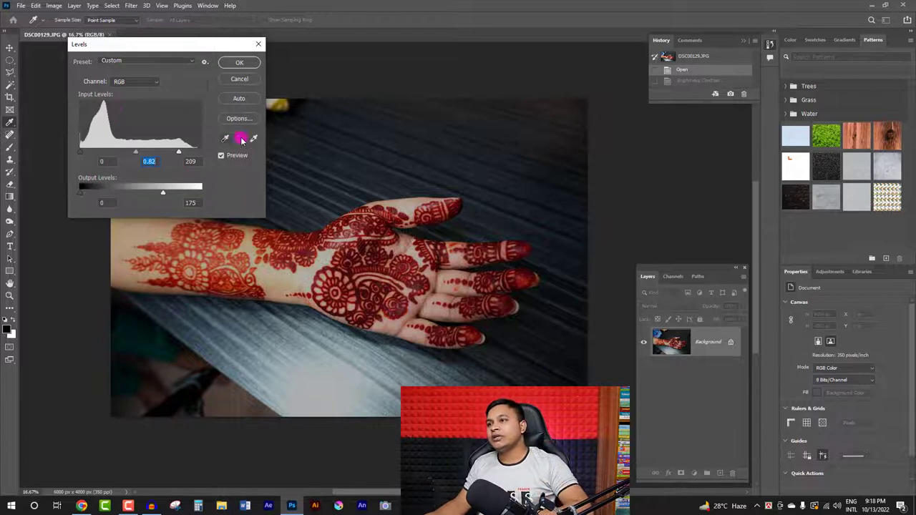
Apply Auto levels and view the Auto Color Correction Options without changing them
{"action": "left_click", "coordinate": [240, 99]}
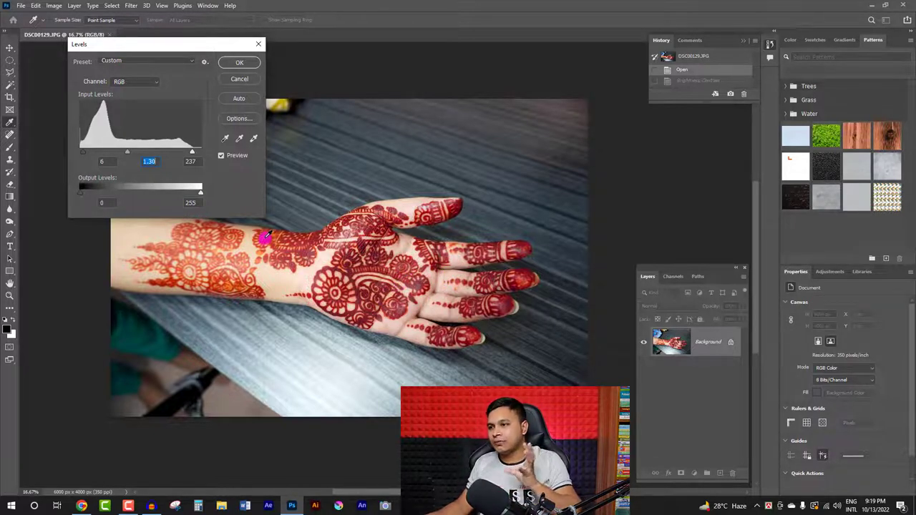
{"action": "left_click", "coordinate": [244, 120]}
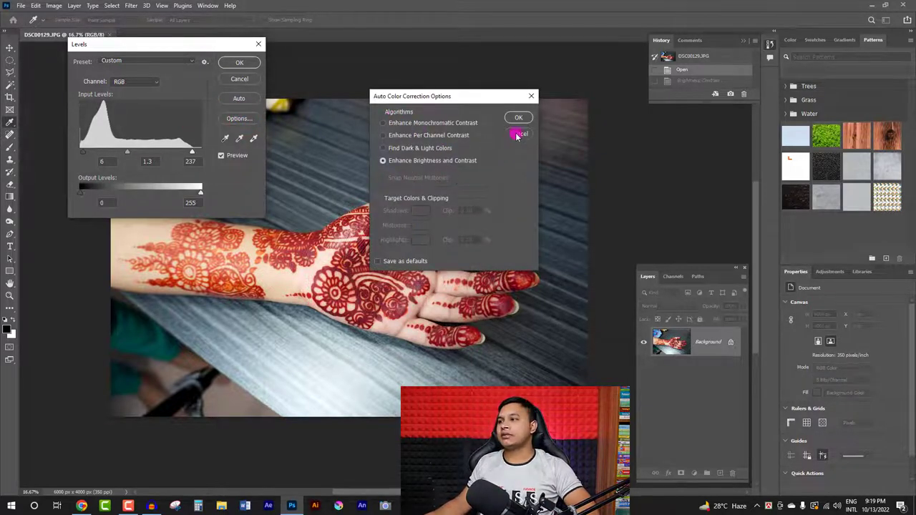
{"action": "left_click", "coordinate": [531, 96]}
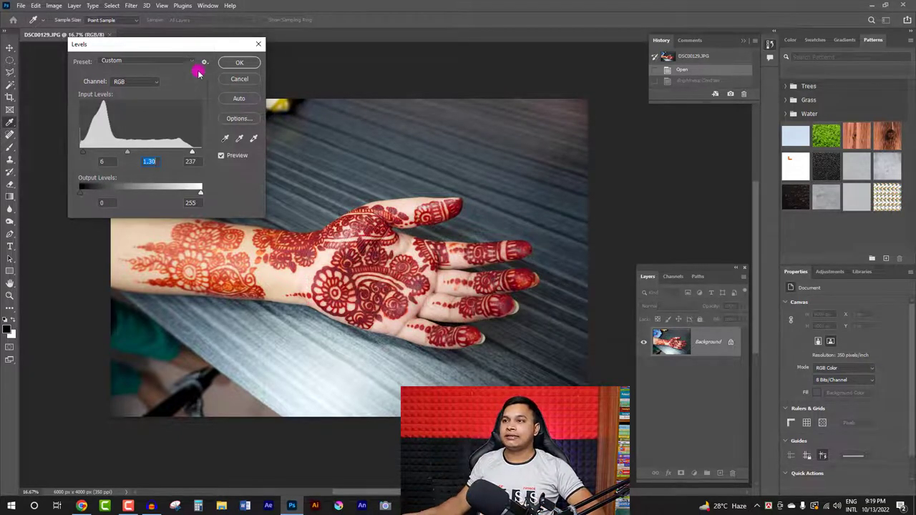
Alt-Reset Levels to default values and close the dialog without applying any changes
{"action": "mouse_move", "coordinate": [187, 45]}
{"action": "left_mouse_down"}
{"action": "mouse_move", "coordinate": [177, 33]}
{"action": "mouse_move", "coordinate": [194, 40]}
{"action": "left_mouse_up"}
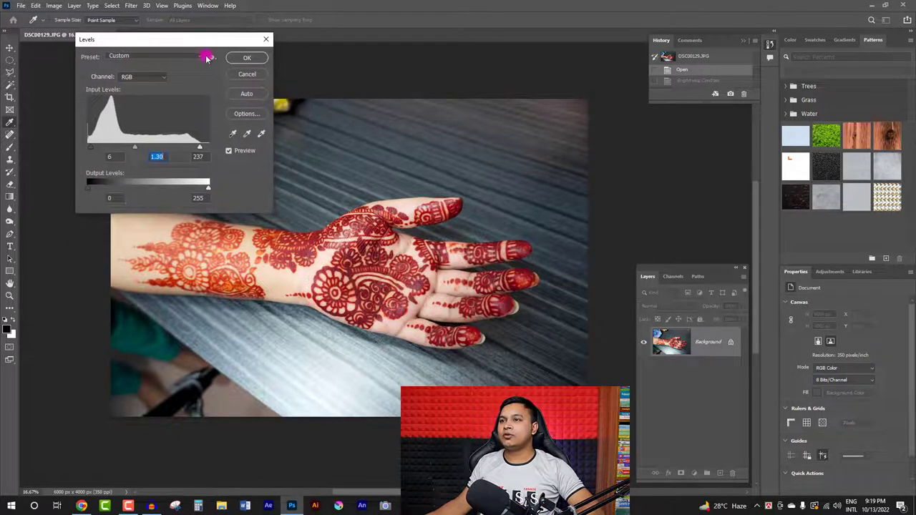
{"action": "key", "text": "alt"}
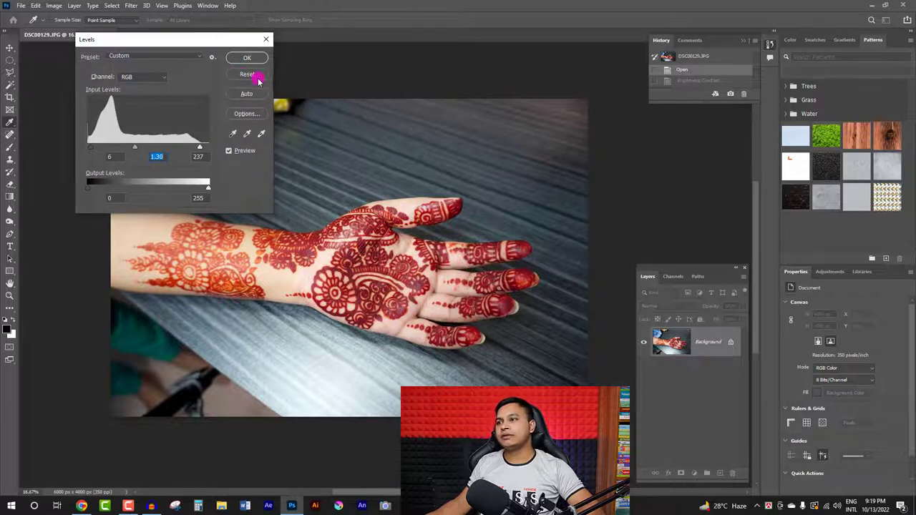
{"action": "left_click", "coordinate": [252, 76], "text": "alt"}
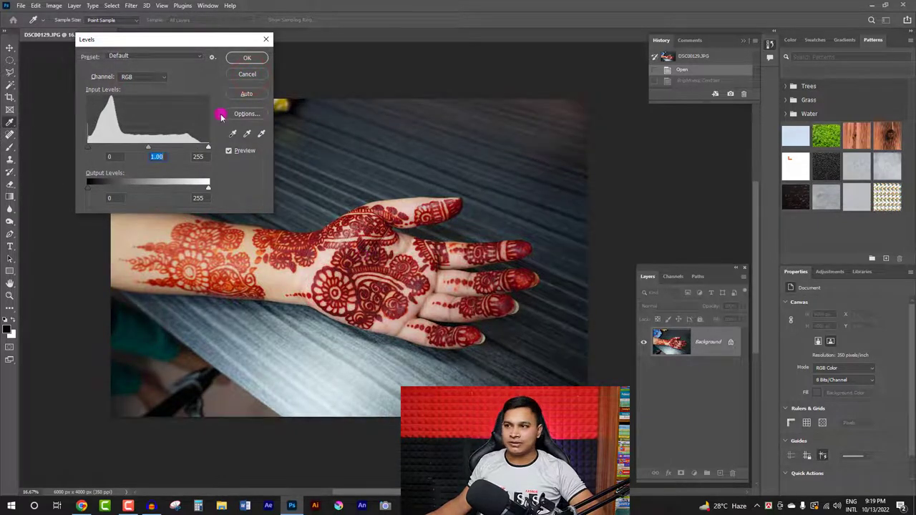
{"action": "key", "text": "alt"}
{"action": "left_click", "coordinate": [251, 75], "text": "alt"}
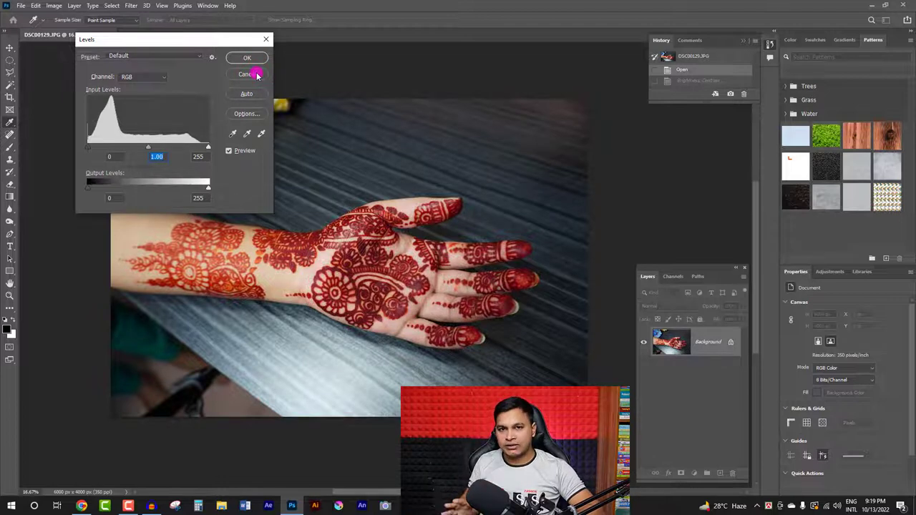
{"action": "left_click", "coordinate": [266, 39]}
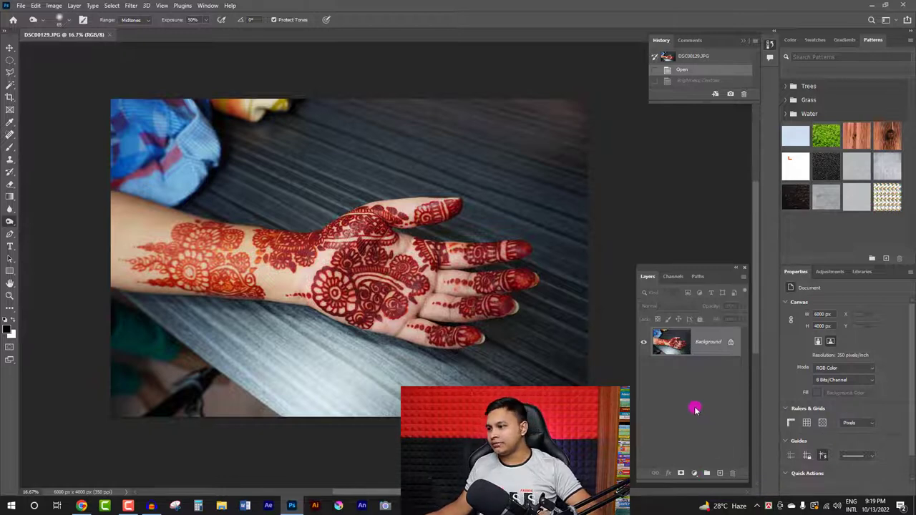
Undo the burn stroke on the palm and close the henna photo unchanged
{"action": "left_click_drag", "start_coordinate": [398, 319], "coordinate": [415, 299]}
{"action": "left_click", "coordinate": [10, 48]}
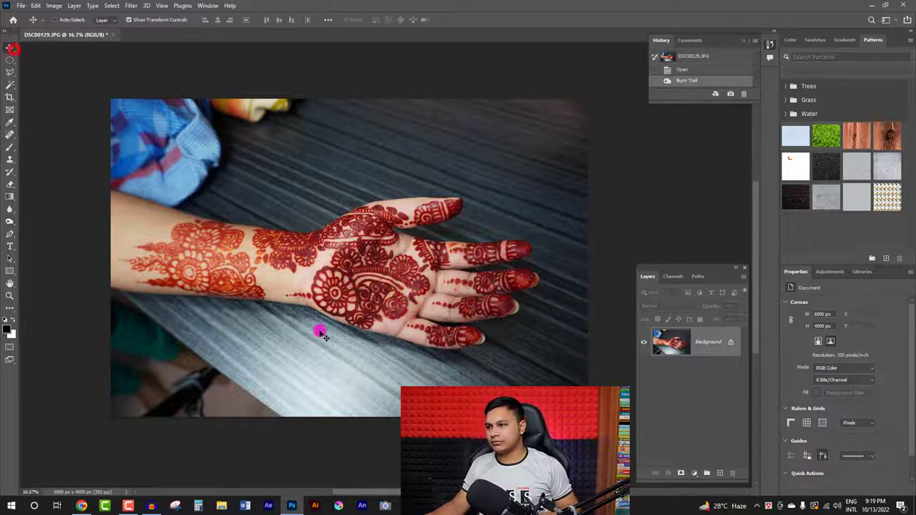
{"action": "key", "text": "ctrl+z"}
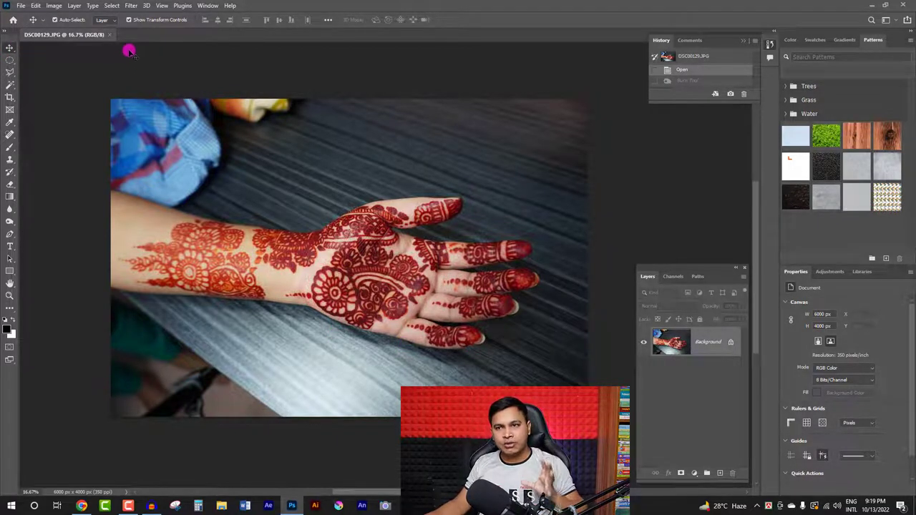
{"action": "left_click", "coordinate": [110, 34]}
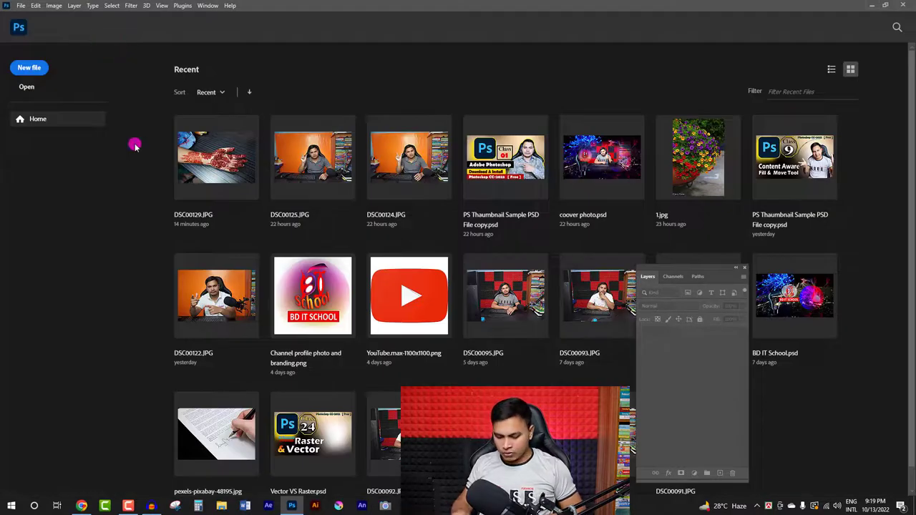
Open DSC00127.JPG and then DSC00129.JPG, each in its own document tab
{"action": "key", "text": "ctrl+o"}
{"action": "scroll", "coordinate": [609, 337], "scroll_direction": "down", "scroll_amount": 2}
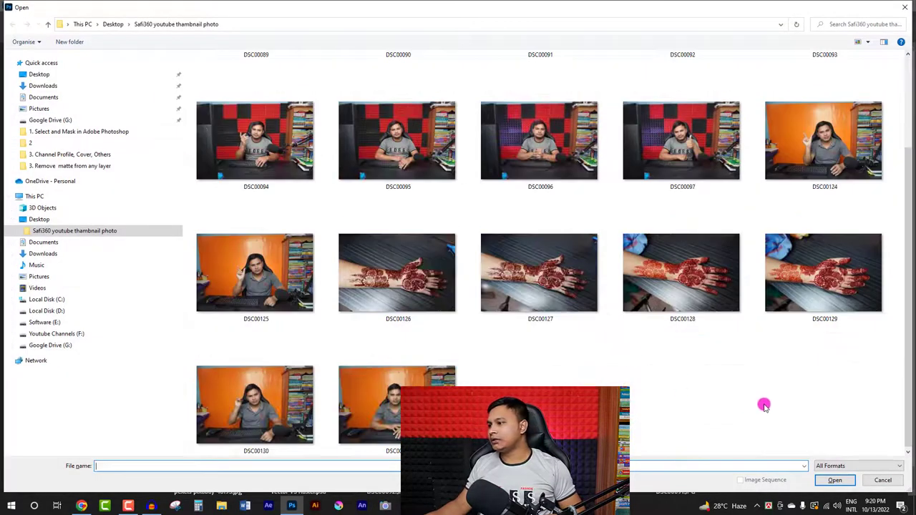
{"action": "left_click", "coordinate": [423, 281]}
{"action": "double_click", "coordinate": [533, 289]}
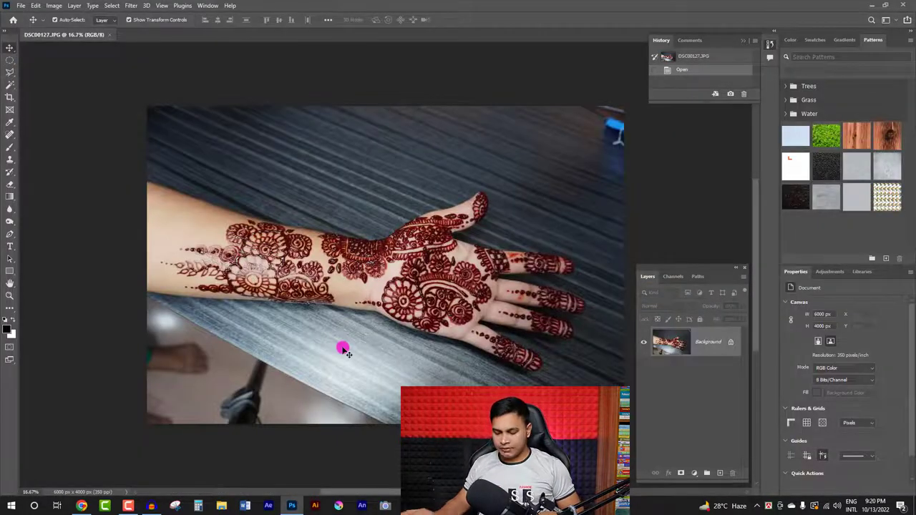
{"action": "key", "text": "ctrl+o"}
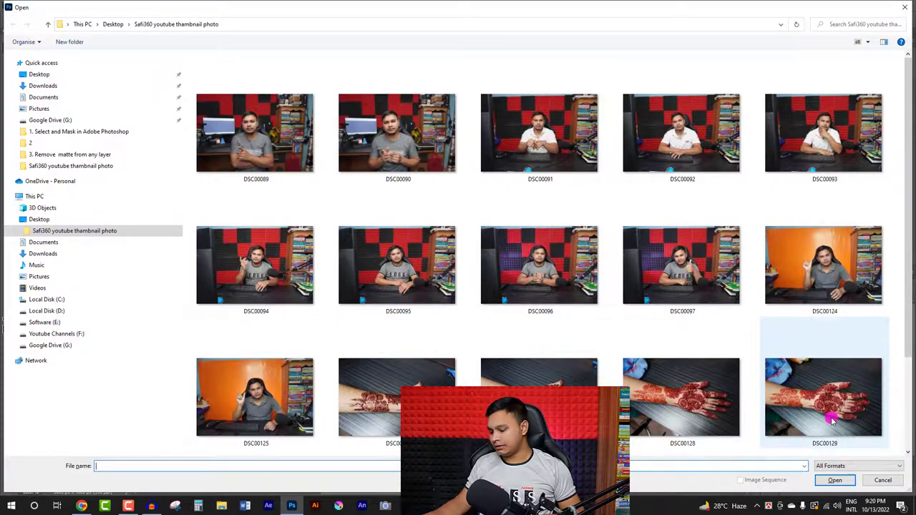
{"action": "double_click", "coordinate": [833, 421]}
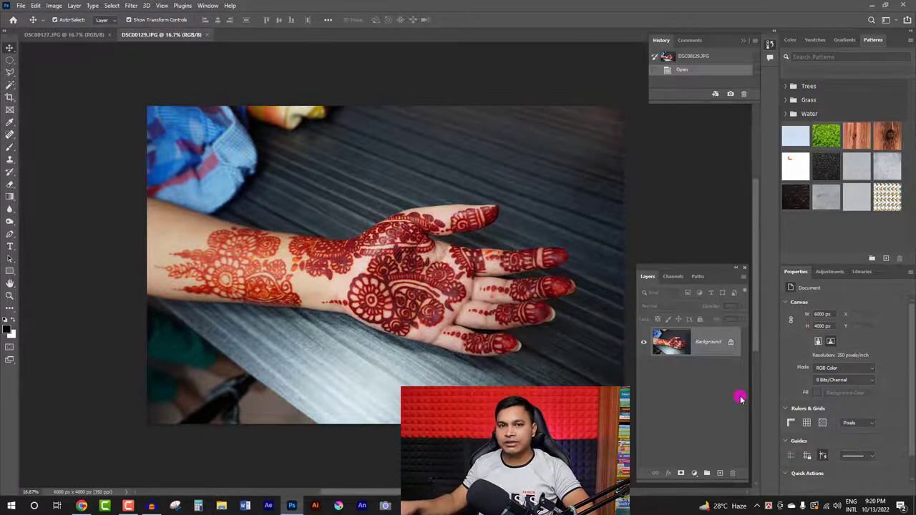
Add a Brightness/Contrast layer with Use Legacy off, Brightness 14 and Contrast 16
{"action": "left_click", "coordinate": [696, 475]}
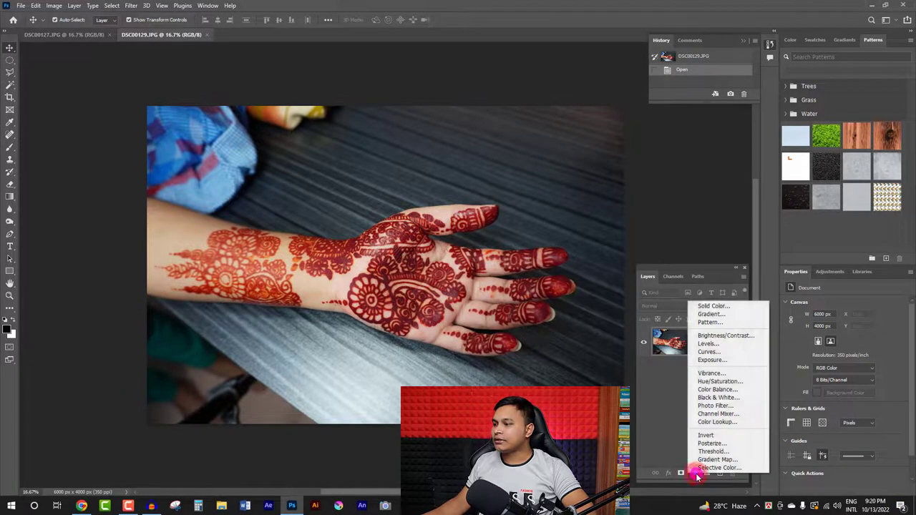
{"action": "left_click", "coordinate": [742, 336]}
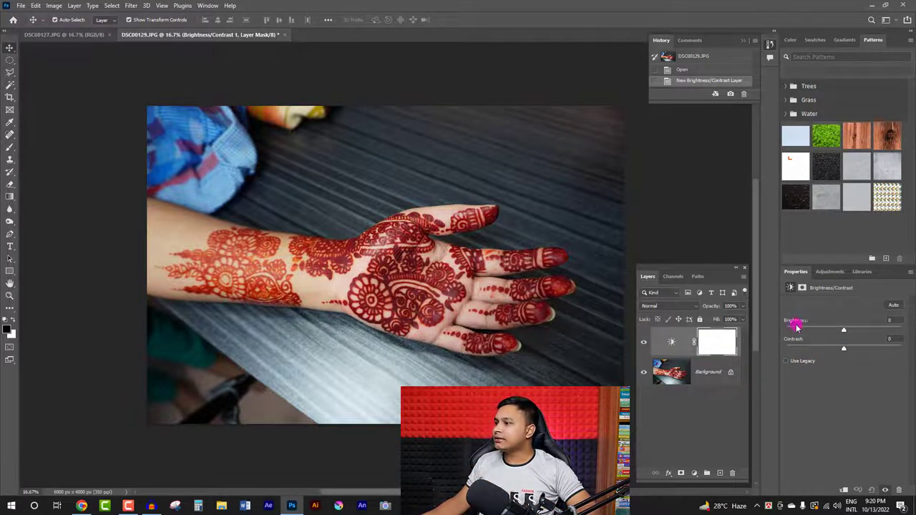
{"action": "left_click_drag", "start_coordinate": [845, 333], "coordinate": [853, 330]}
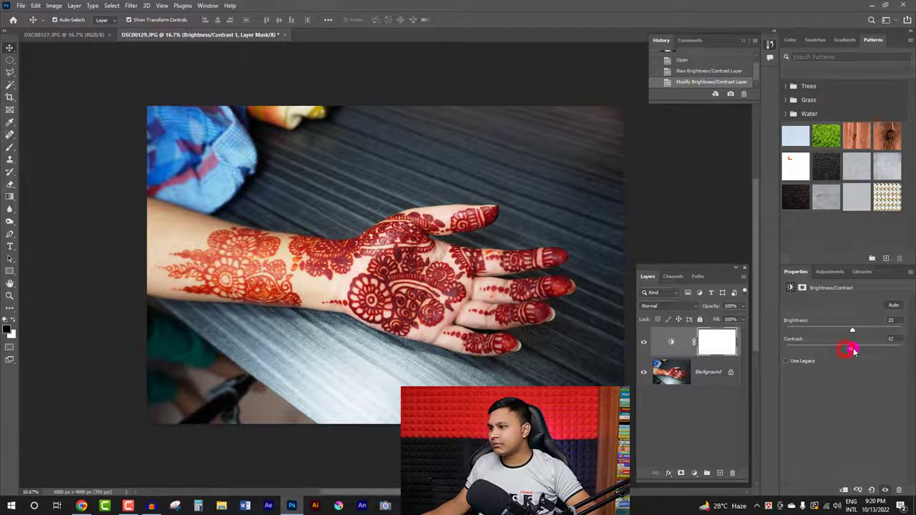
{"action": "left_click", "coordinate": [788, 362]}
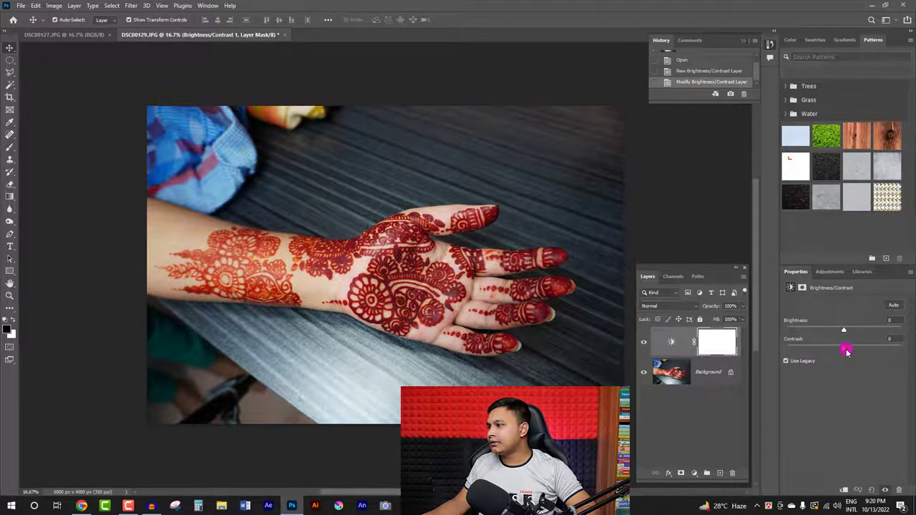
{"action": "left_click_drag", "start_coordinate": [836, 348], "coordinate": [854, 350]}
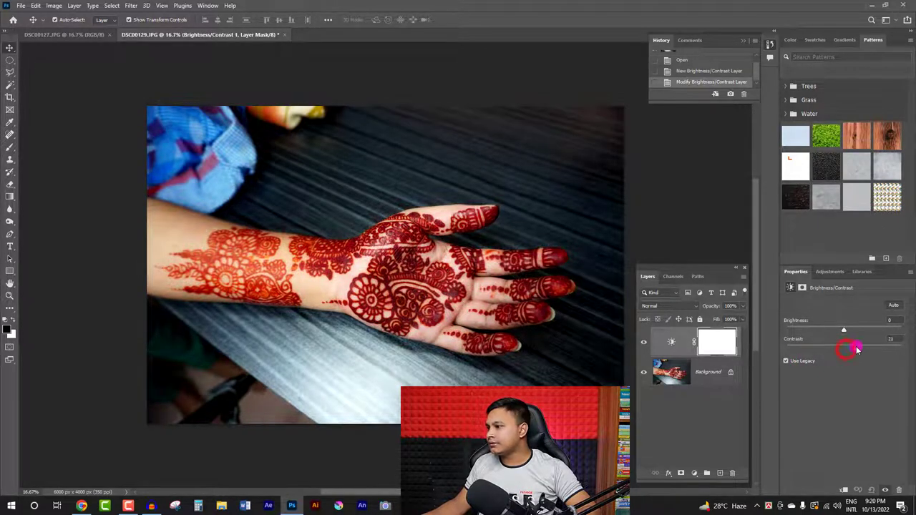
{"action": "left_click", "coordinate": [786, 362]}
{"action": "left_click_drag", "start_coordinate": [846, 331], "coordinate": [846, 342]}
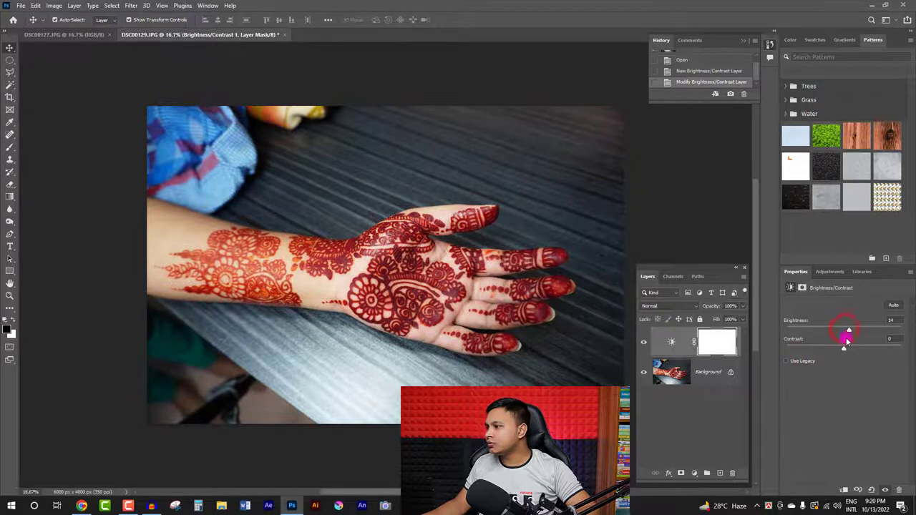
{"action": "left_click", "coordinate": [714, 343]}
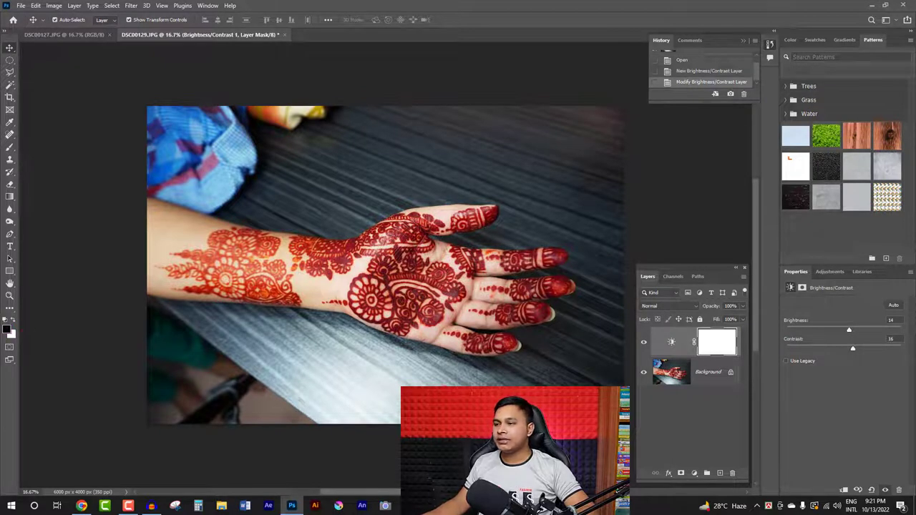
{"action": "left_click", "coordinate": [10, 322]}
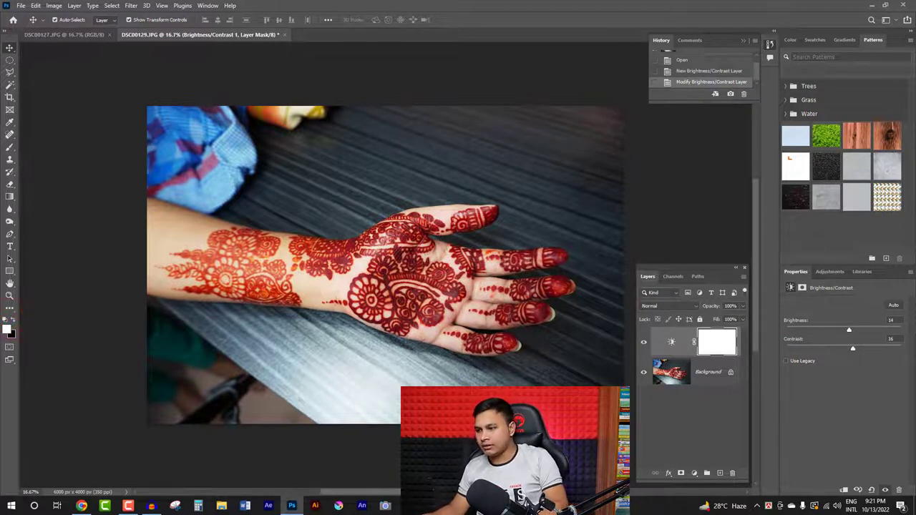
Brush black onto the Brightness/Contrast mask over the pale tabletop below the wrist
{"action": "key", "text": "b"}
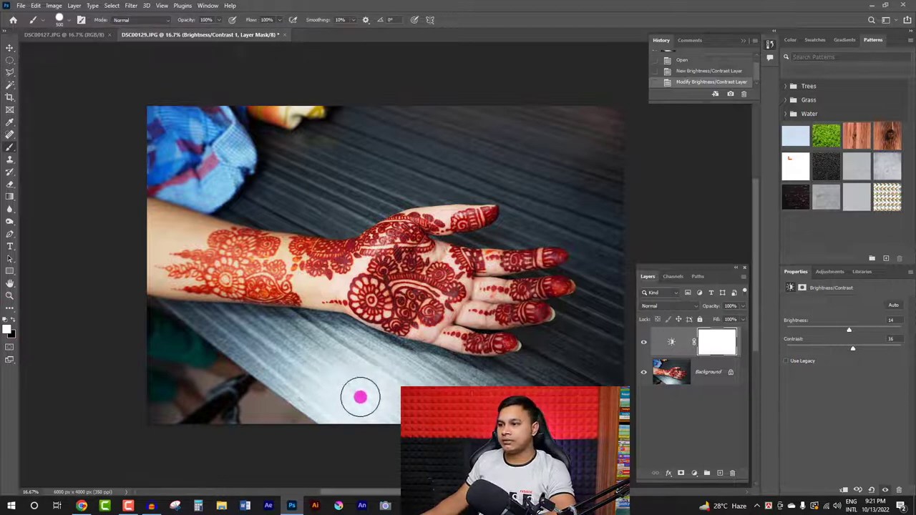
{"action": "left_click_drag", "start_coordinate": [357, 399], "coordinate": [327, 364]}
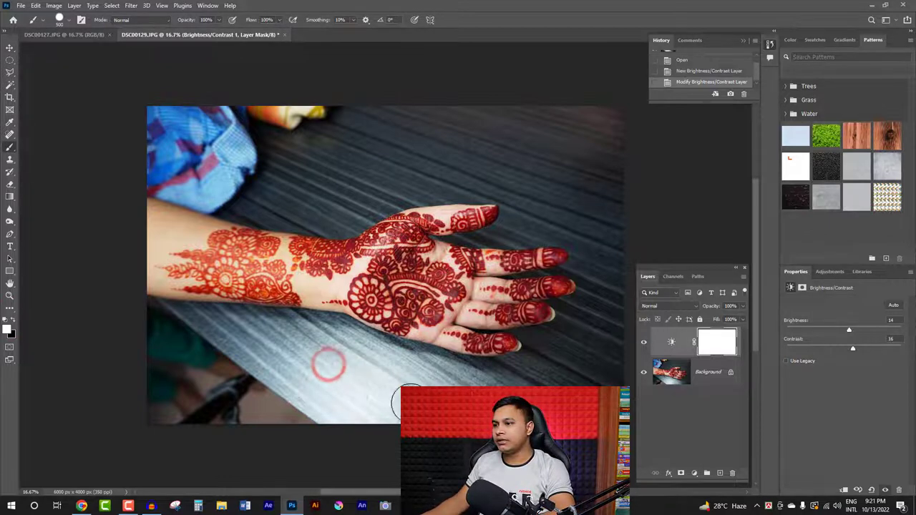
{"action": "left_click", "coordinate": [10, 331]}
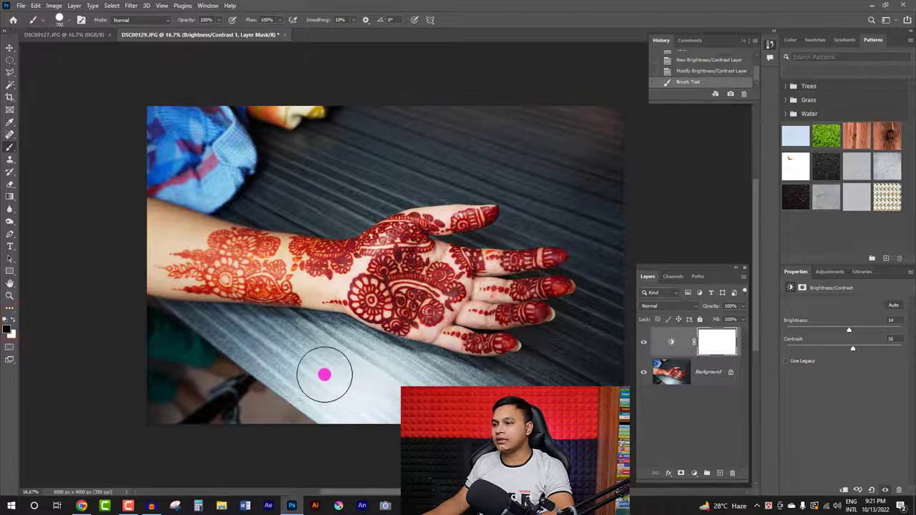
{"action": "left_click_drag", "start_coordinate": [317, 370], "coordinate": [436, 387]}
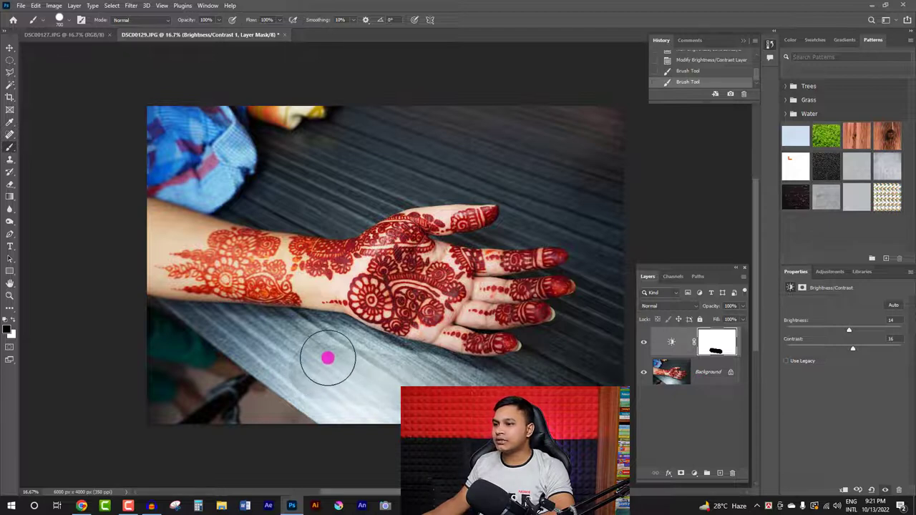
{"action": "mouse_move", "coordinate": [328, 360]}
{"action": "left_mouse_down"}
{"action": "mouse_move", "coordinate": [422, 386]}
{"action": "mouse_move", "coordinate": [324, 387]}
{"action": "mouse_move", "coordinate": [334, 376]}
{"action": "left_mouse_up"}
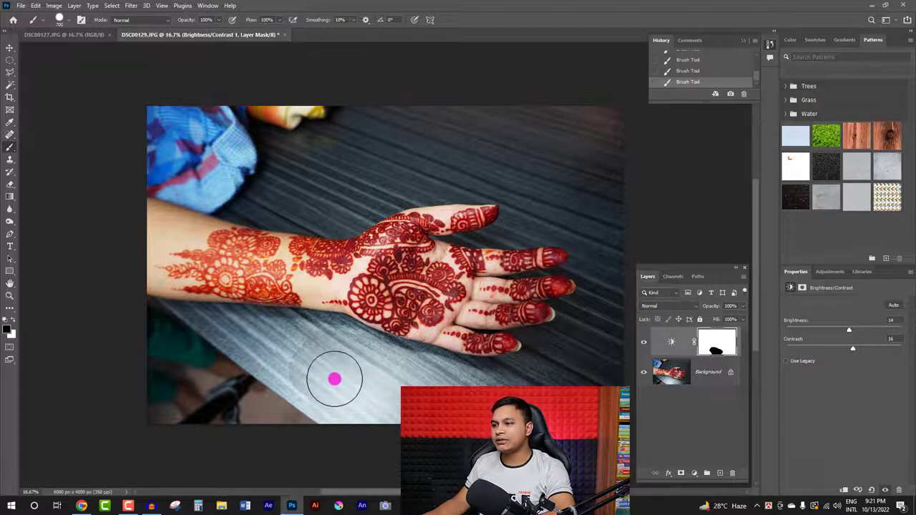
{"action": "right_click", "coordinate": [333, 377]}
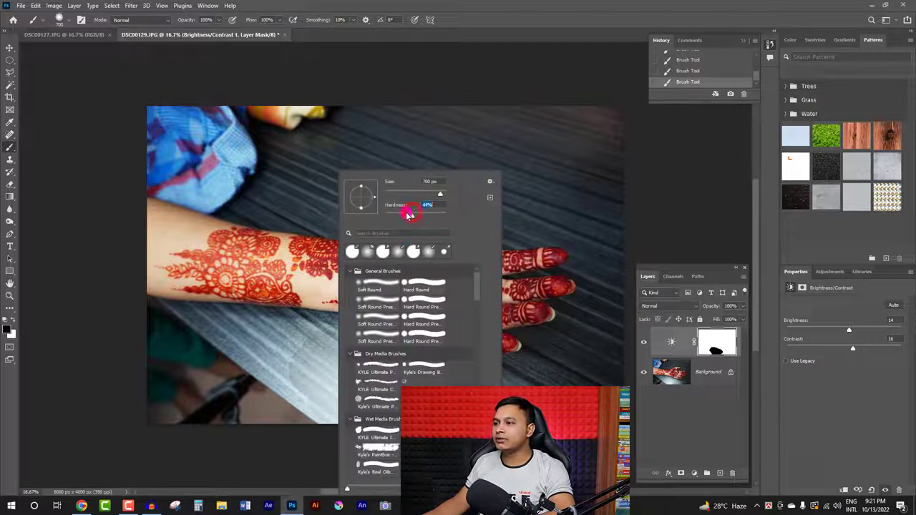
{"action": "left_click", "coordinate": [276, 383]}
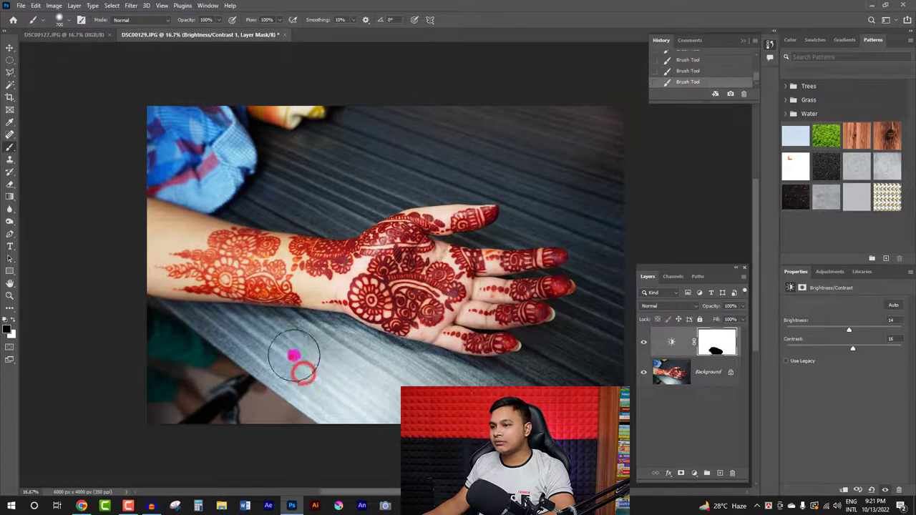
{"action": "mouse_move", "coordinate": [291, 357]}
{"action": "left_mouse_down"}
{"action": "mouse_move", "coordinate": [333, 360]}
{"action": "mouse_move", "coordinate": [317, 348]}
{"action": "mouse_move", "coordinate": [465, 387]}
{"action": "left_mouse_up"}
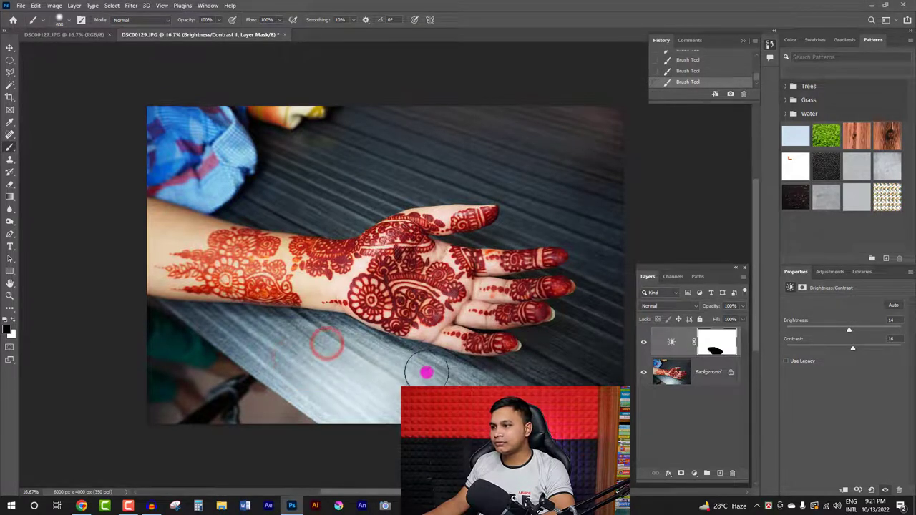
{"action": "left_click_drag", "start_coordinate": [358, 403], "coordinate": [322, 401]}
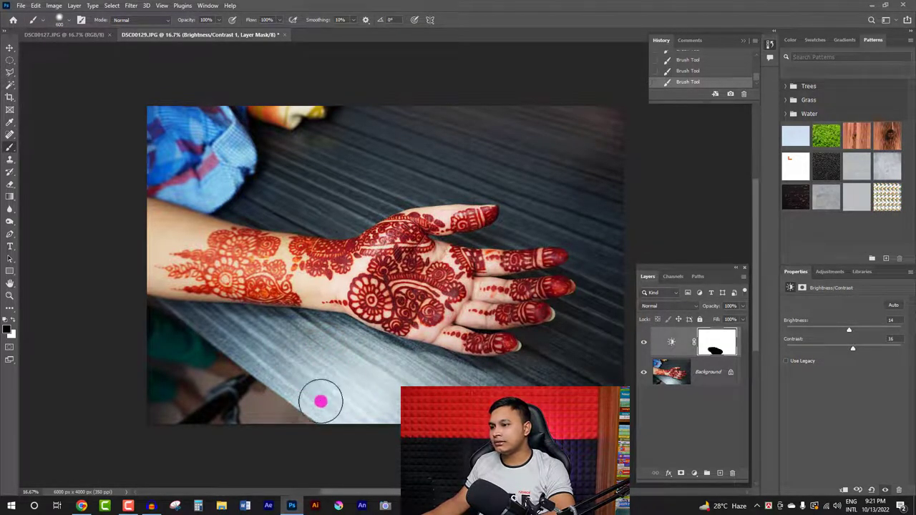
{"action": "left_click", "coordinate": [279, 472]}
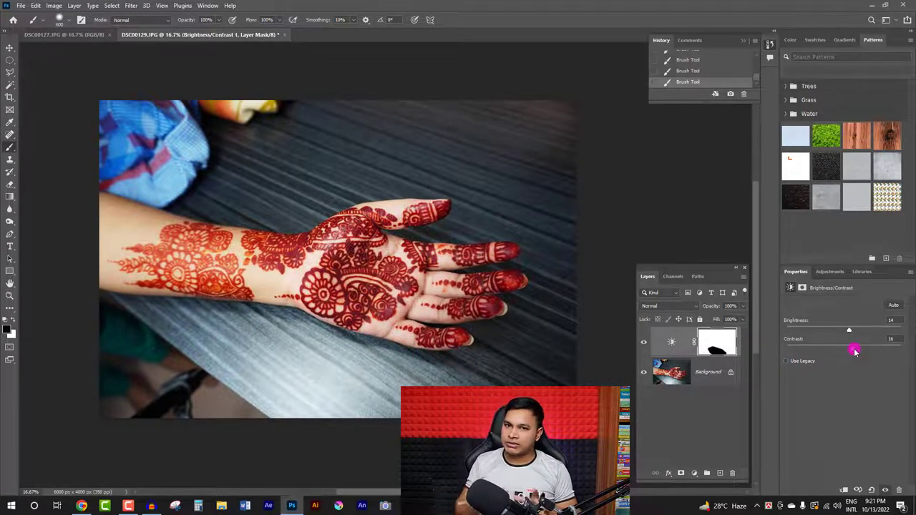
Toggle the adjustment's visibility to compare, then raise Brightness to 20 and Contrast to 26
{"action": "left_click", "coordinate": [644, 343]}
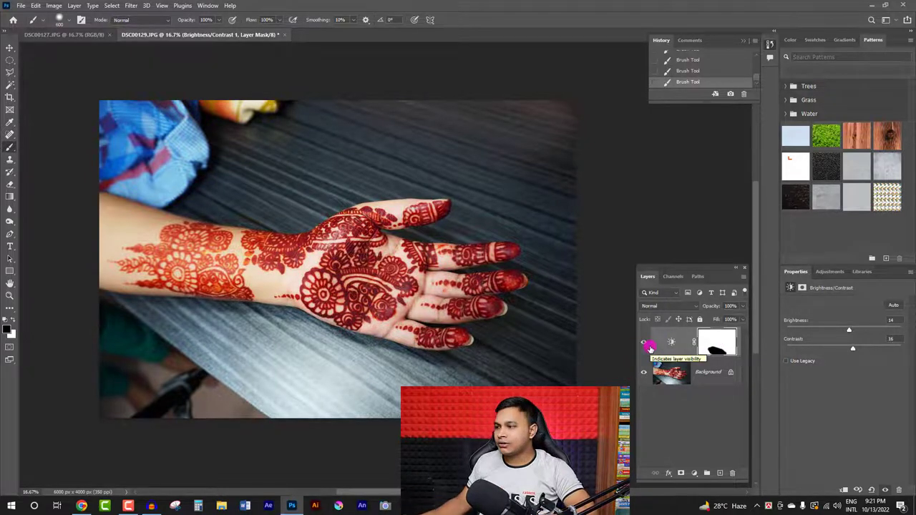
{"action": "left_click", "coordinate": [644, 345]}
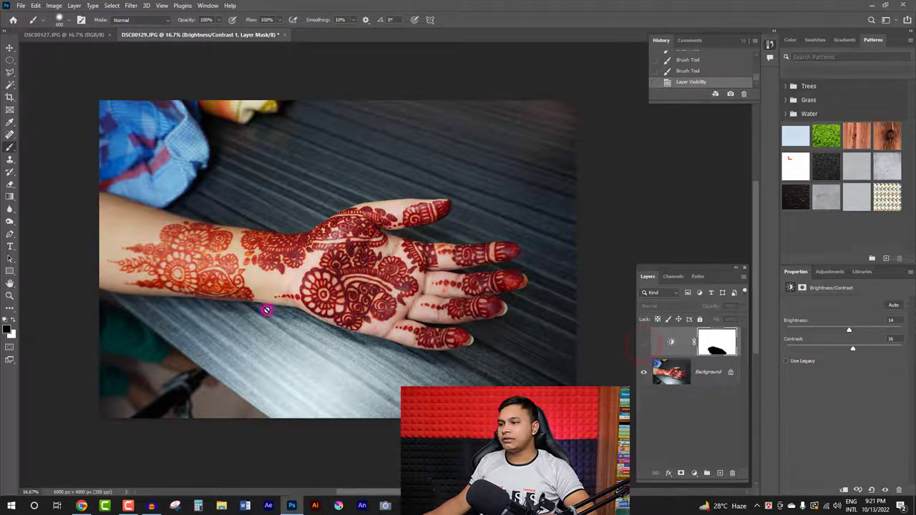
{"action": "left_click", "coordinate": [647, 343]}
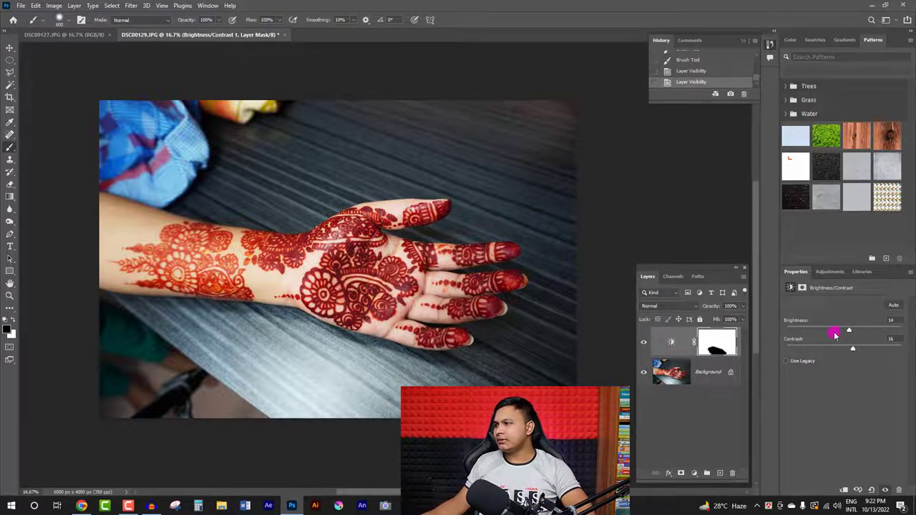
{"action": "left_click", "coordinate": [850, 329]}
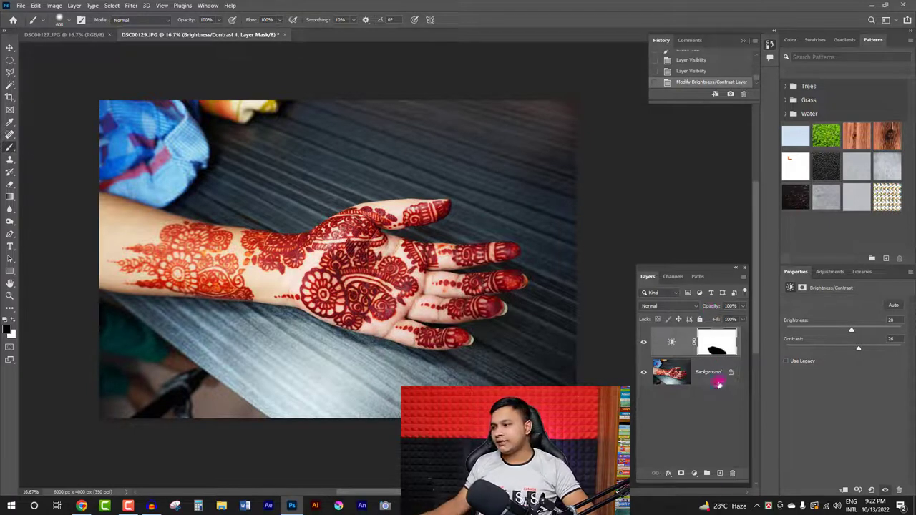
Add a default Levels adjustment layer above the Brightness/Contrast layer
{"action": "left_click", "coordinate": [695, 475]}
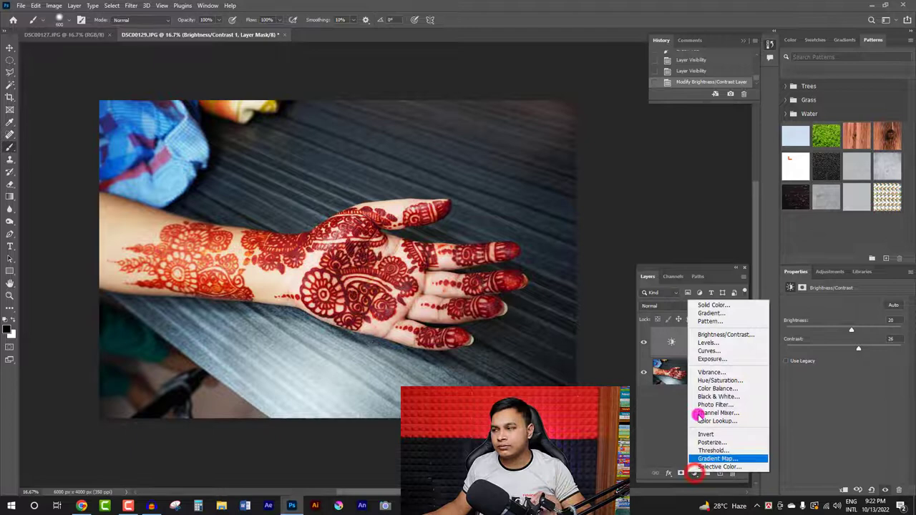
{"action": "left_click", "coordinate": [707, 343]}
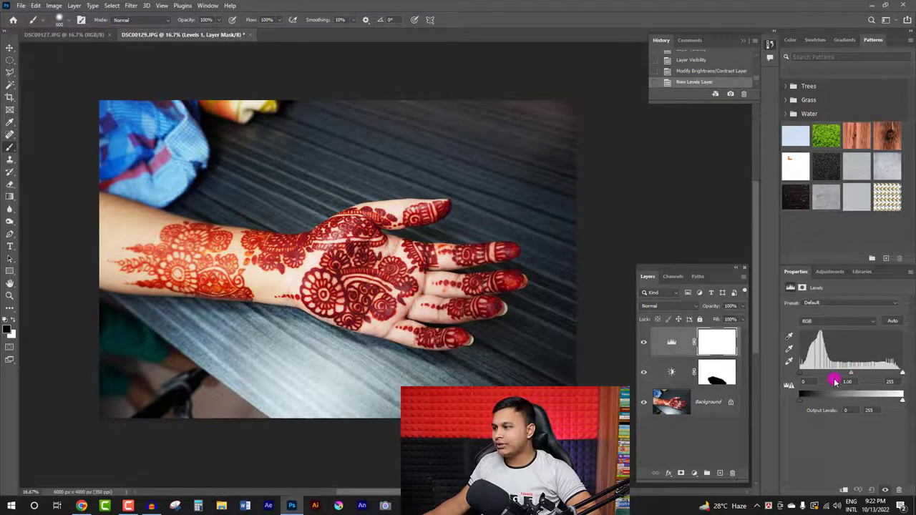
{"action": "left_click", "coordinate": [719, 340]}
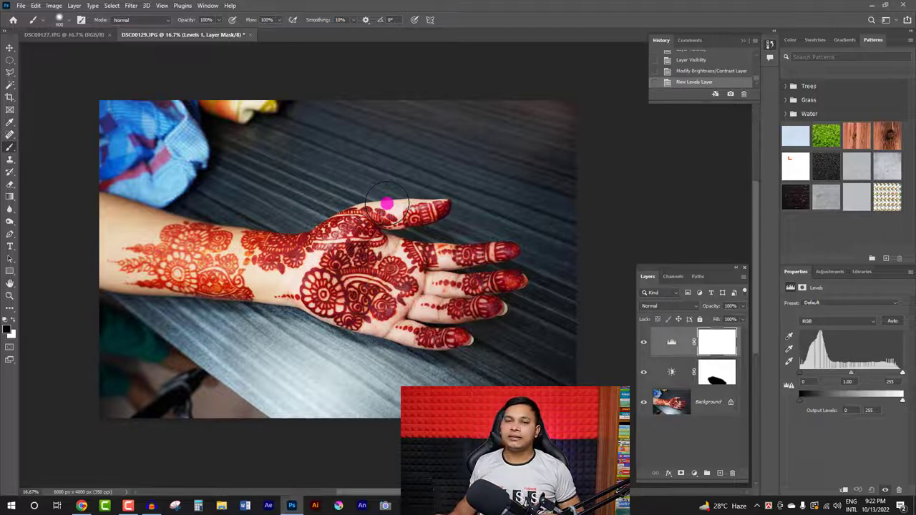
Browse the Image adjustment commands without applying any, then reselect the Levels layer
{"action": "left_click", "coordinate": [54, 5]}
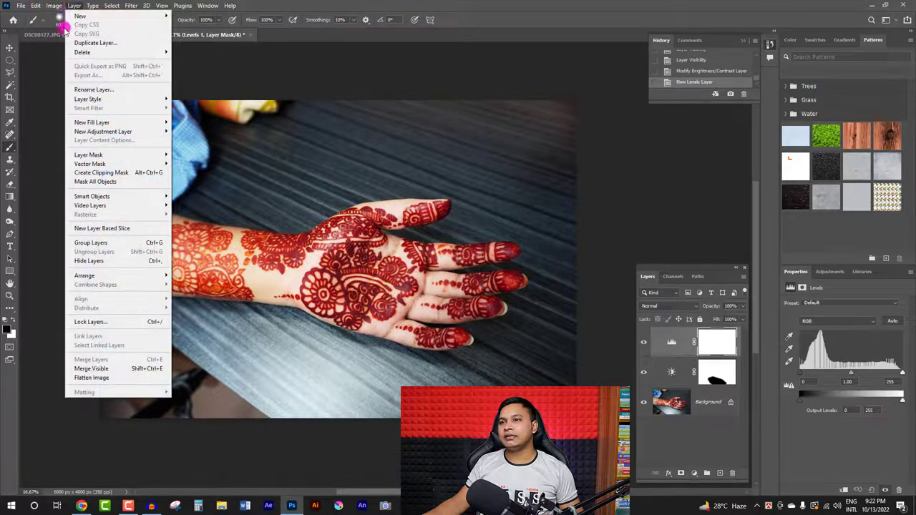
{"action": "mouse_move", "coordinate": [69, 30]}
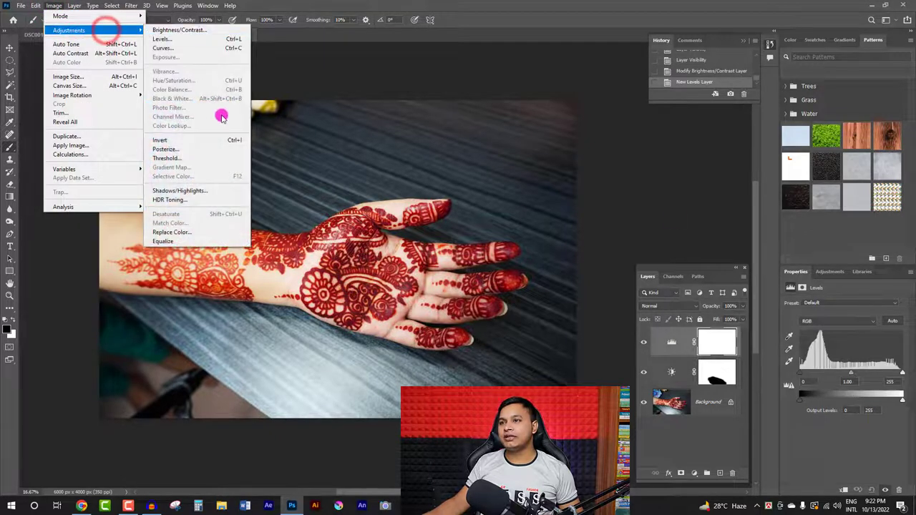
{"action": "left_click", "coordinate": [703, 451]}
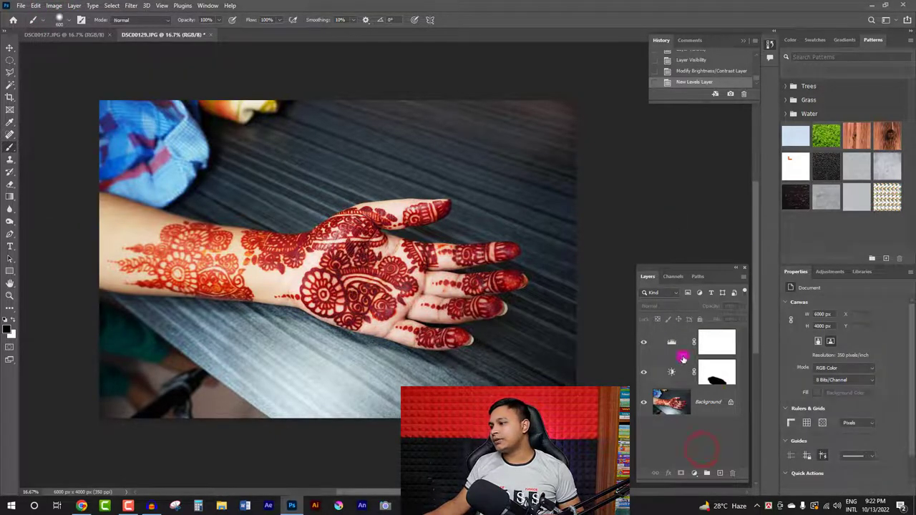
{"action": "left_click", "coordinate": [711, 344]}
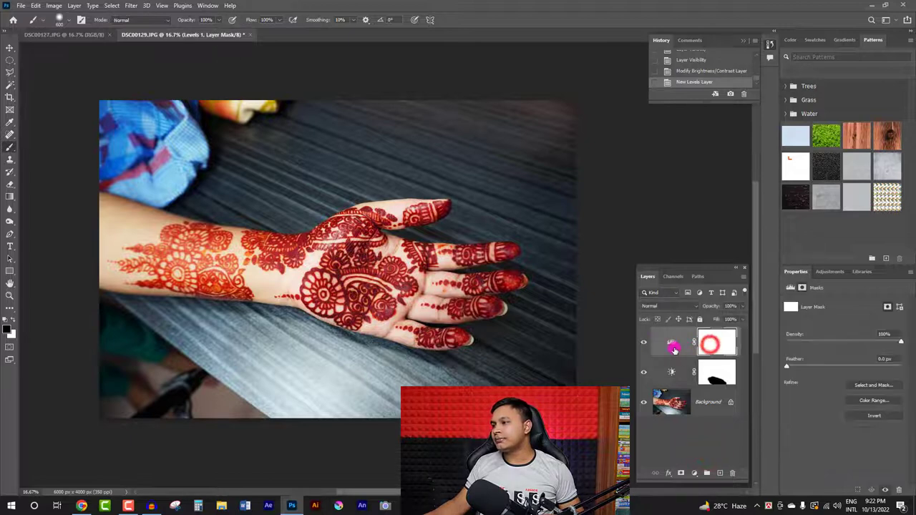
{"action": "left_click", "coordinate": [674, 346]}
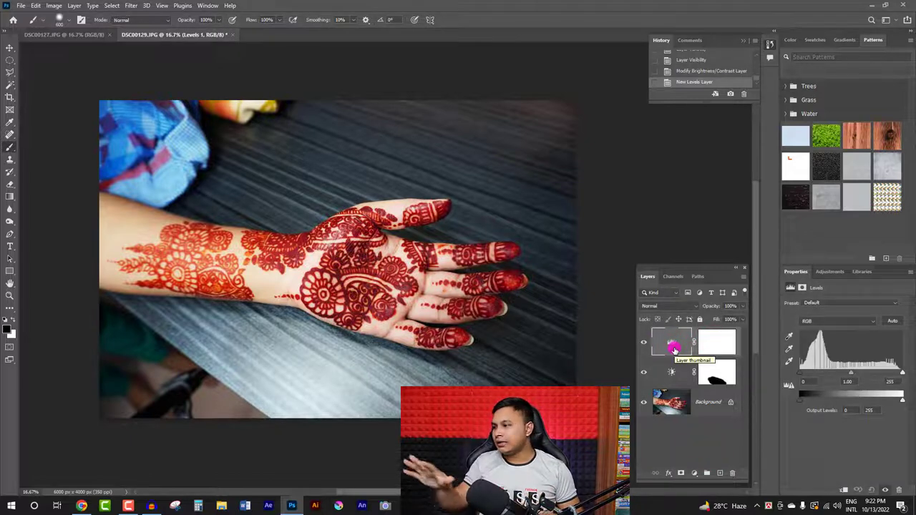
{"action": "left_click", "coordinate": [692, 475]}
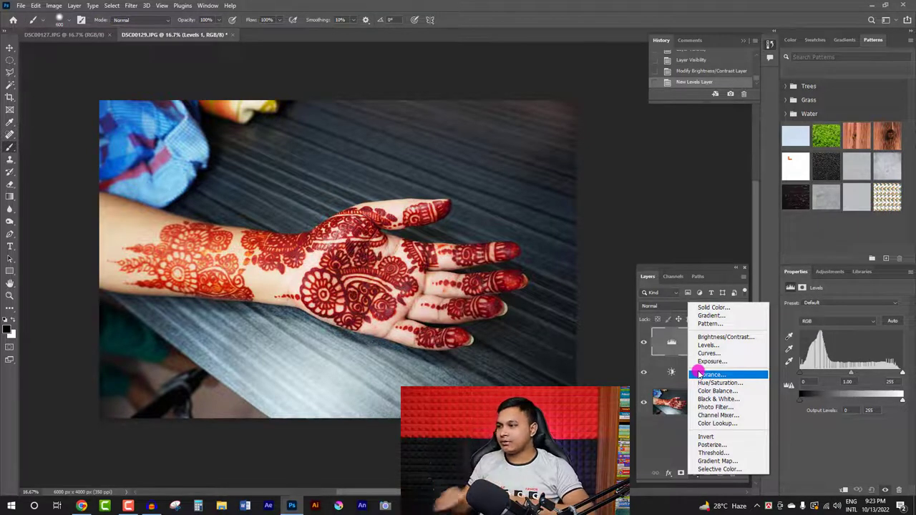
Paint white on the Brightness/Contrast mask to erase the old lower-left black spot
{"action": "left_click", "coordinate": [648, 437]}
{"action": "key", "text": "alt+bracketleft"}
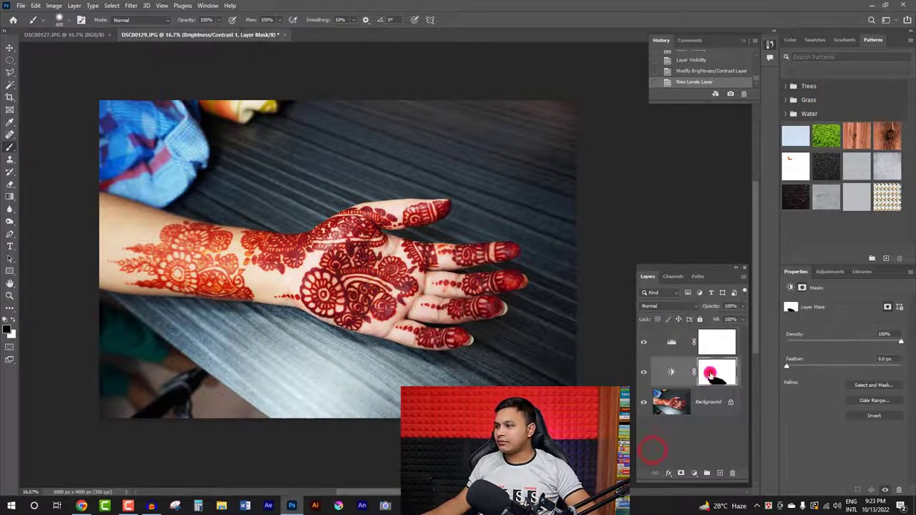
{"action": "left_click_drag", "start_coordinate": [290, 397], "coordinate": [321, 394]}
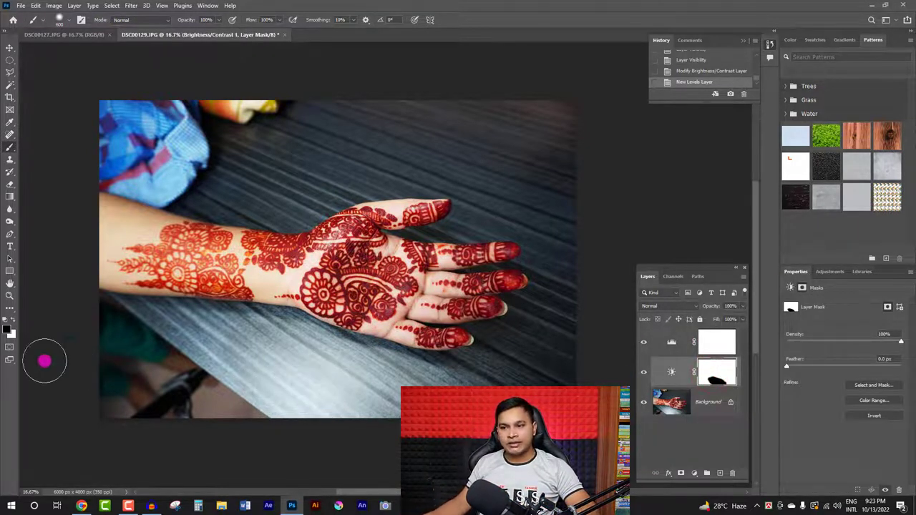
{"action": "left_click", "coordinate": [13, 320]}
{"action": "left_click_drag", "start_coordinate": [270, 350], "coordinate": [262, 344]}
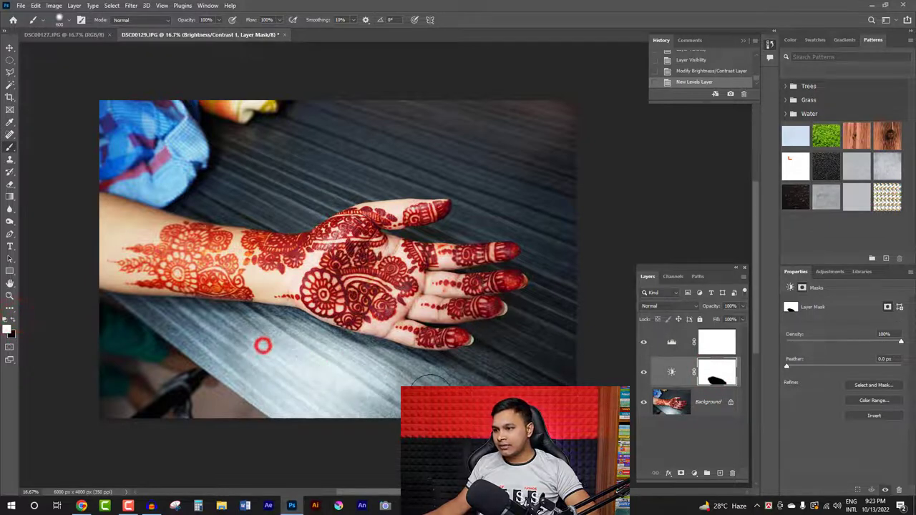
{"action": "mouse_move", "coordinate": [287, 412]}
{"action": "left_mouse_down"}
{"action": "mouse_move", "coordinate": [454, 365]}
{"action": "mouse_move", "coordinate": [174, 342]}
{"action": "mouse_move", "coordinate": [211, 326]}
{"action": "left_mouse_up"}
{"action": "left_click_drag", "start_coordinate": [293, 366], "coordinate": [268, 339]}
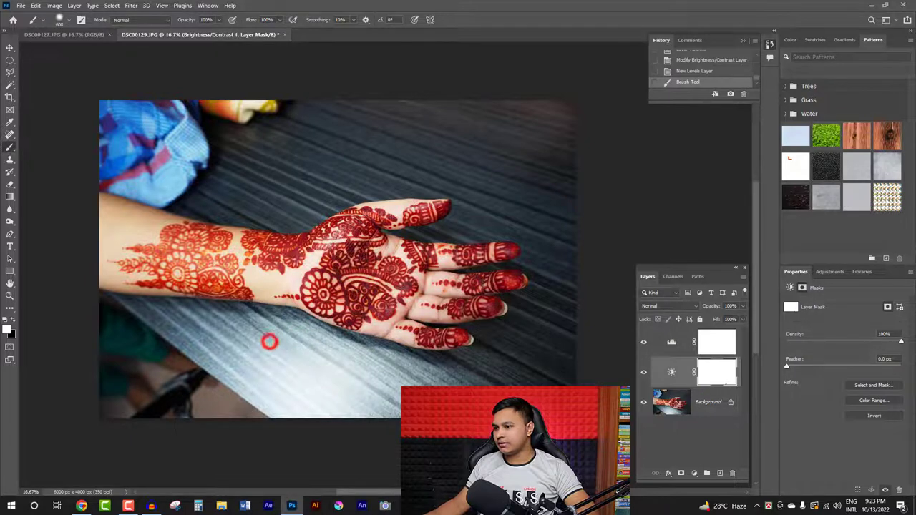
Paint black on the mask over the table below the hand, then show the Levels settings
{"action": "left_click", "coordinate": [10, 321]}
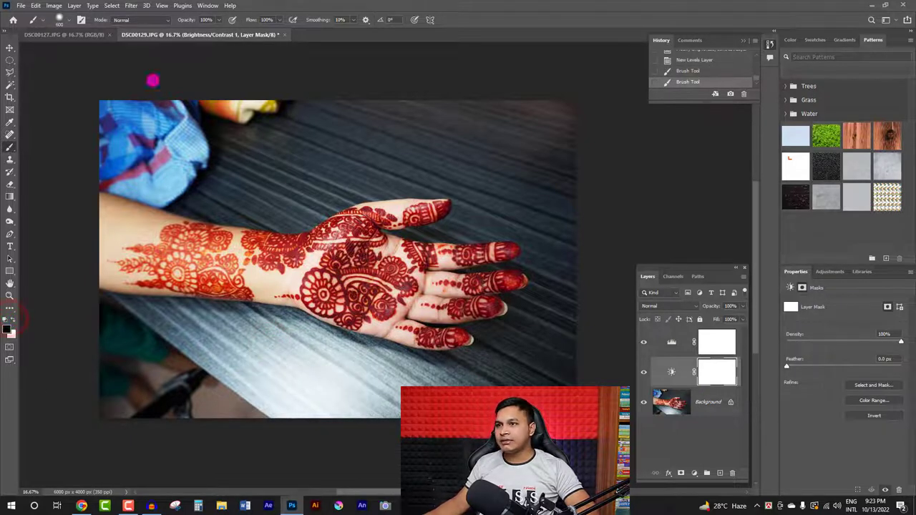
{"action": "left_click_drag", "start_coordinate": [303, 385], "coordinate": [356, 356]}
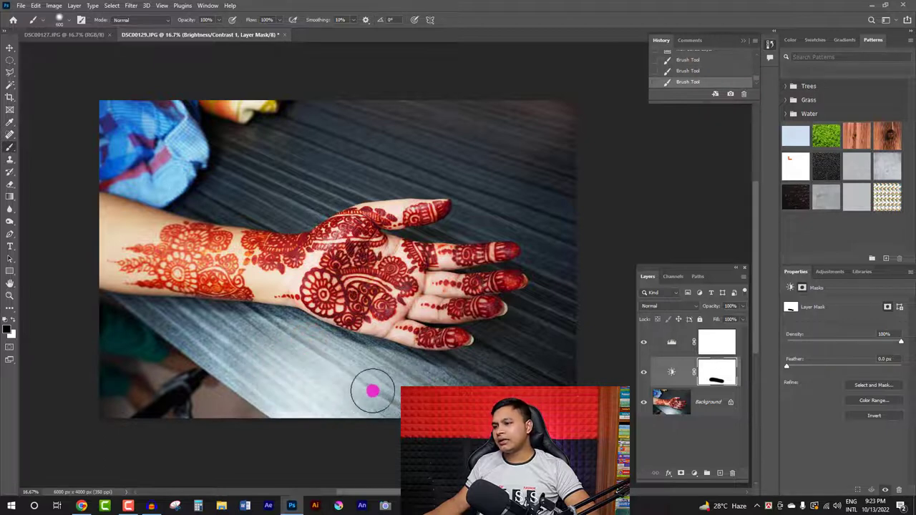
{"action": "mouse_move", "coordinate": [356, 356]}
{"action": "left_mouse_down"}
{"action": "mouse_move", "coordinate": [394, 414]}
{"action": "mouse_move", "coordinate": [204, 341]}
{"action": "mouse_move", "coordinate": [366, 413]}
{"action": "left_mouse_up"}
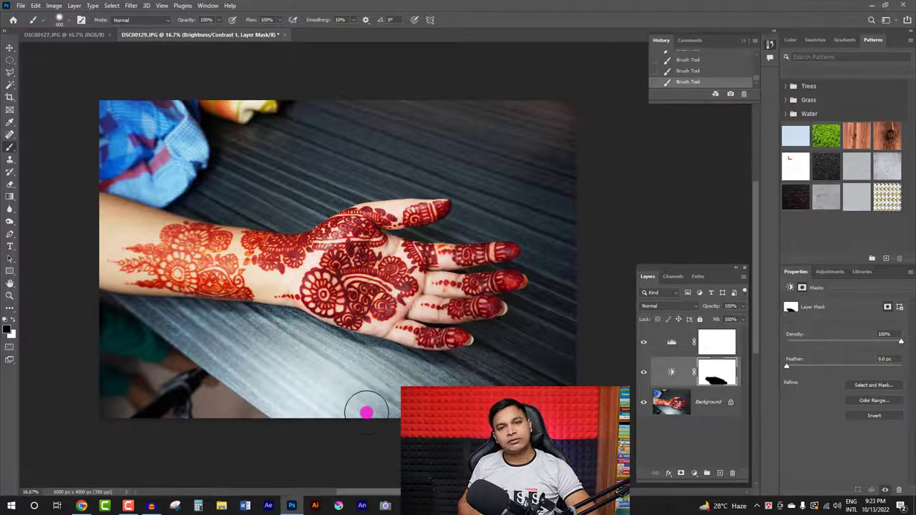
{"action": "left_click", "coordinate": [659, 338]}
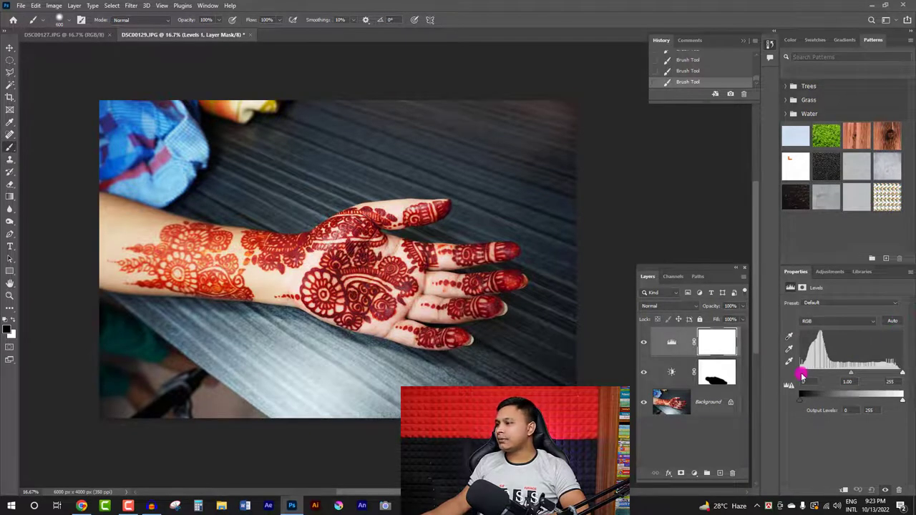
Tweak the Levels black, white and midtone sliders, ending at 0, 0.85 and 255
{"action": "left_click_drag", "start_coordinate": [802, 375], "coordinate": [800, 372]}
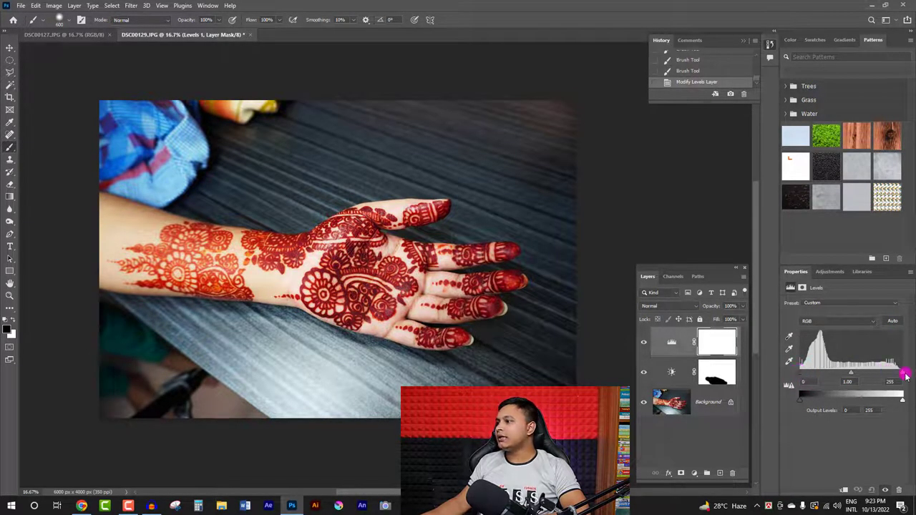
{"action": "mouse_move", "coordinate": [902, 373]}
{"action": "left_mouse_down"}
{"action": "mouse_move", "coordinate": [882, 373]}
{"action": "mouse_move", "coordinate": [902, 371]}
{"action": "left_mouse_up"}
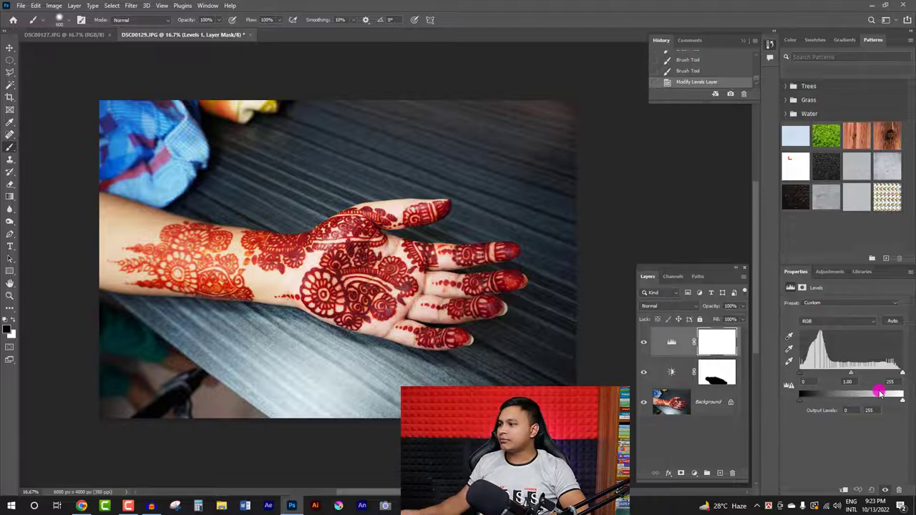
{"action": "left_click_drag", "start_coordinate": [855, 374], "coordinate": [858, 372]}
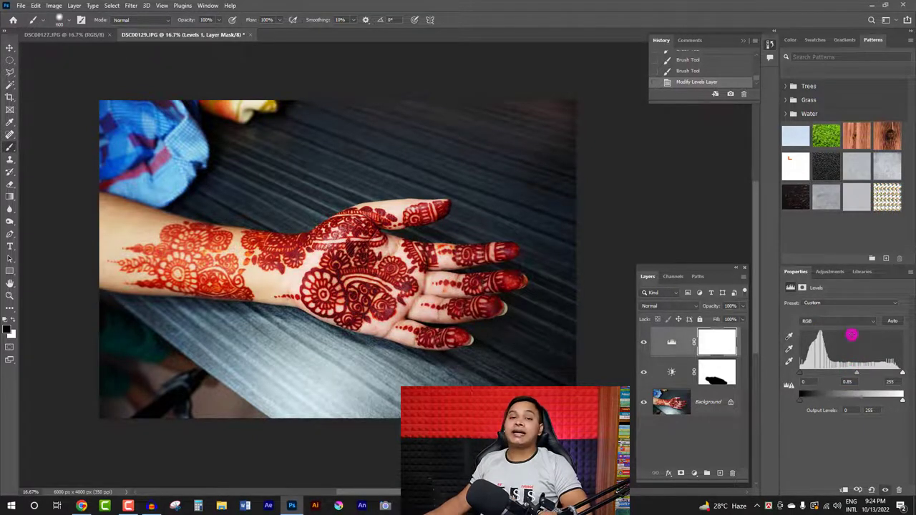
Set the Red channel Levels black point to 26, then inspect the Green and Blue channels
{"action": "left_click", "coordinate": [818, 321]}
{"action": "left_click", "coordinate": [812, 336]}
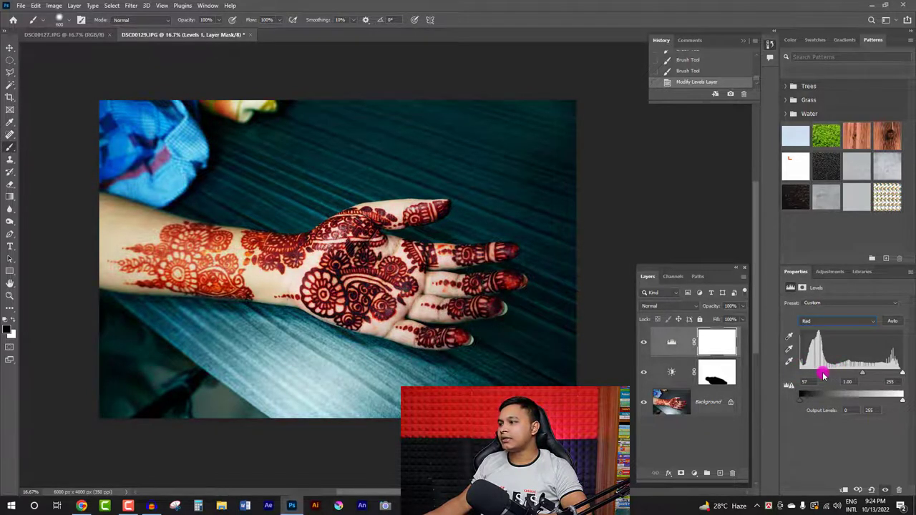
{"action": "left_click", "coordinate": [833, 320]}
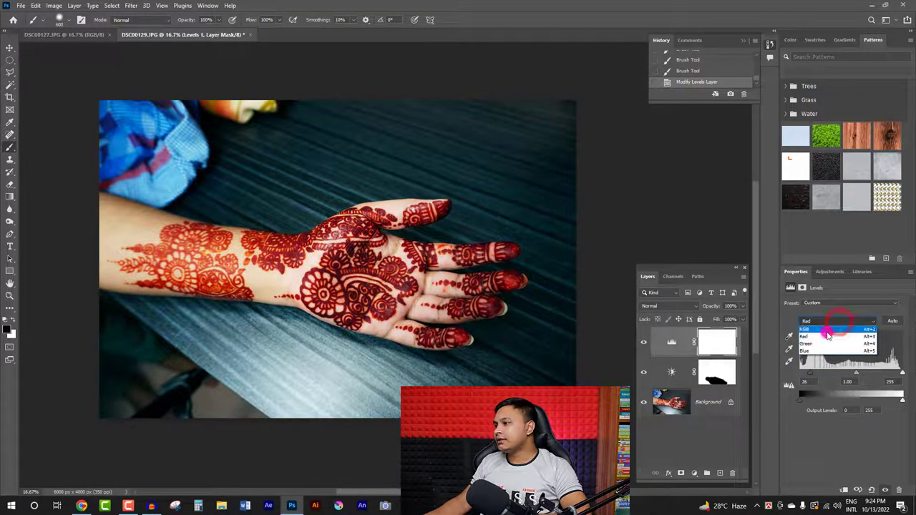
{"action": "left_click", "coordinate": [816, 347]}
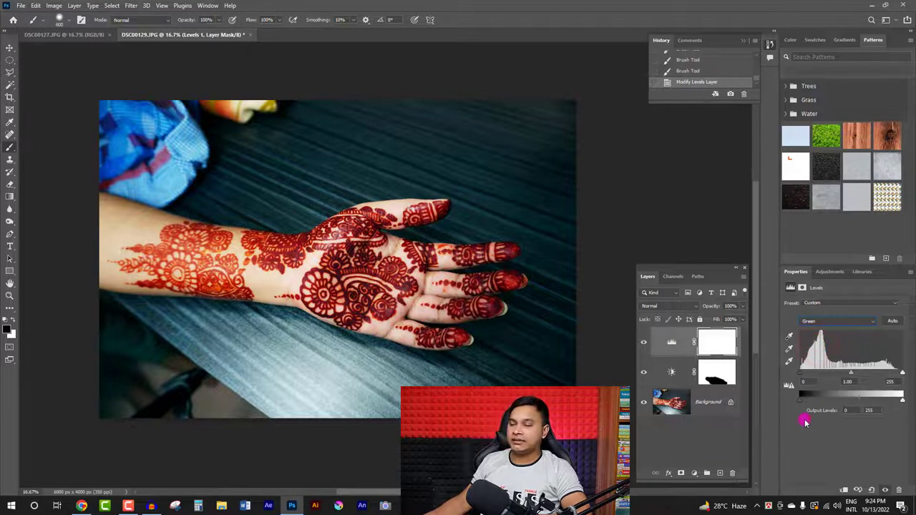
{"action": "left_click_drag", "start_coordinate": [799, 373], "coordinate": [799, 373]}
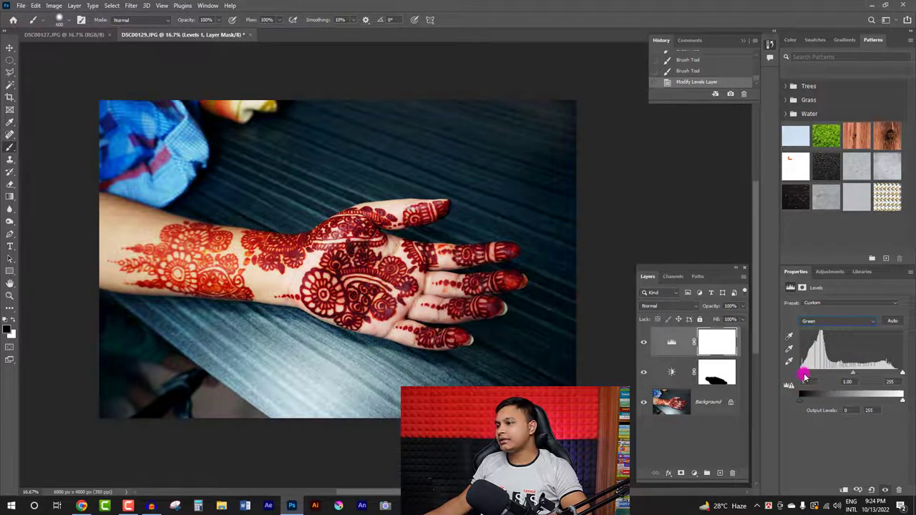
{"action": "left_click", "coordinate": [839, 321]}
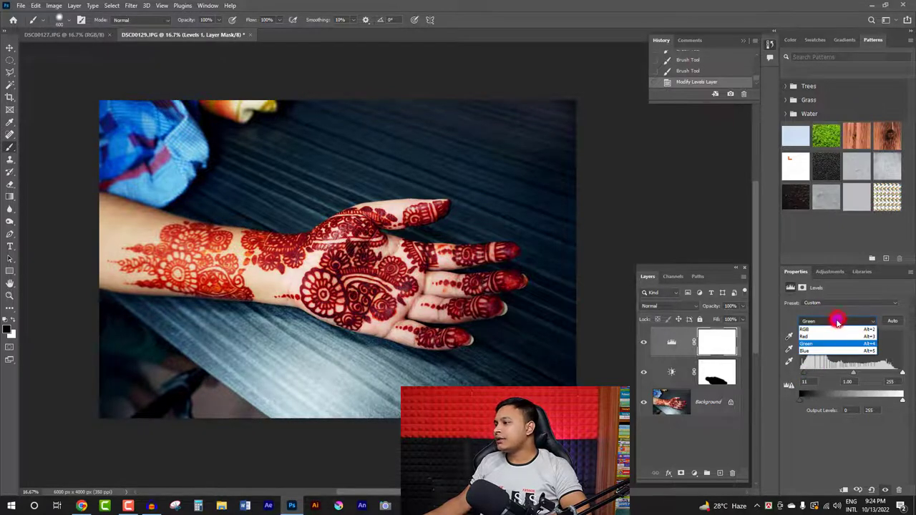
{"action": "left_click", "coordinate": [816, 356]}
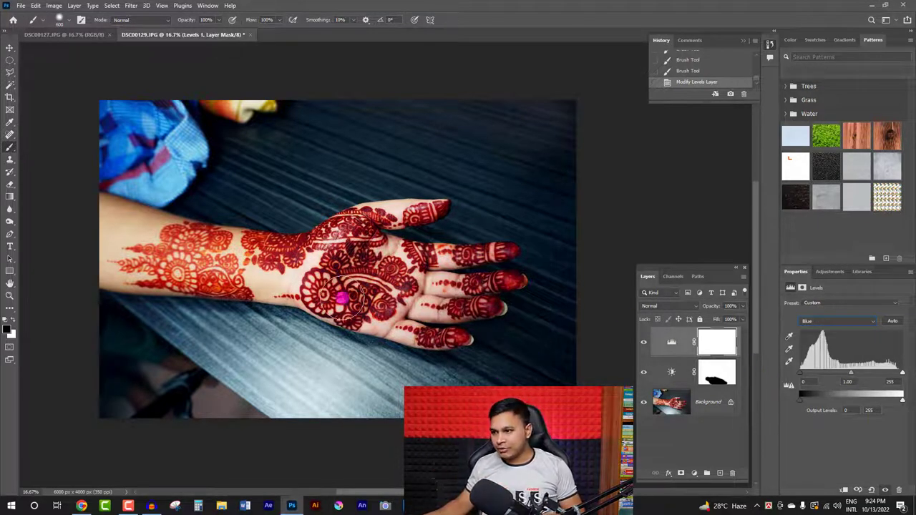
Open the studio portrait DSC00096.JPG in a new tab and show the adjustment layer list
{"action": "key", "text": "ctrl+o"}
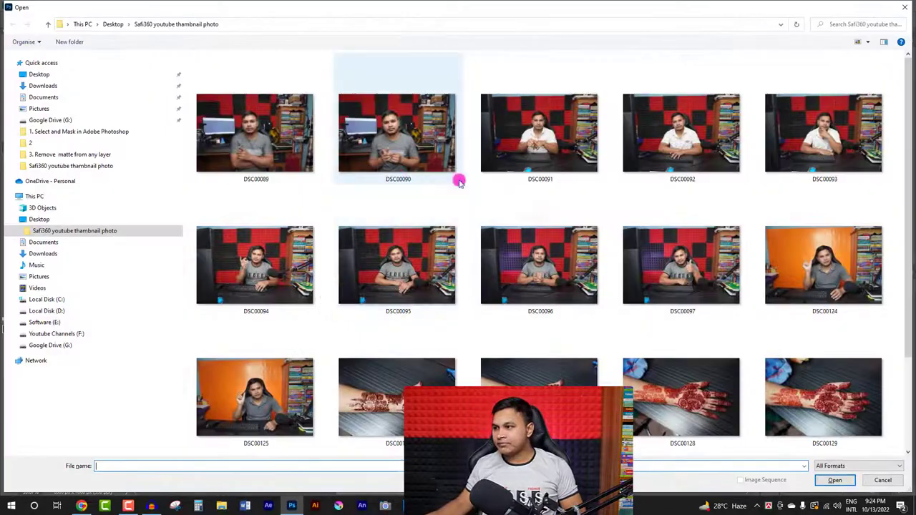
{"action": "left_click", "coordinate": [559, 285]}
{"action": "double_click", "coordinate": [558, 285]}
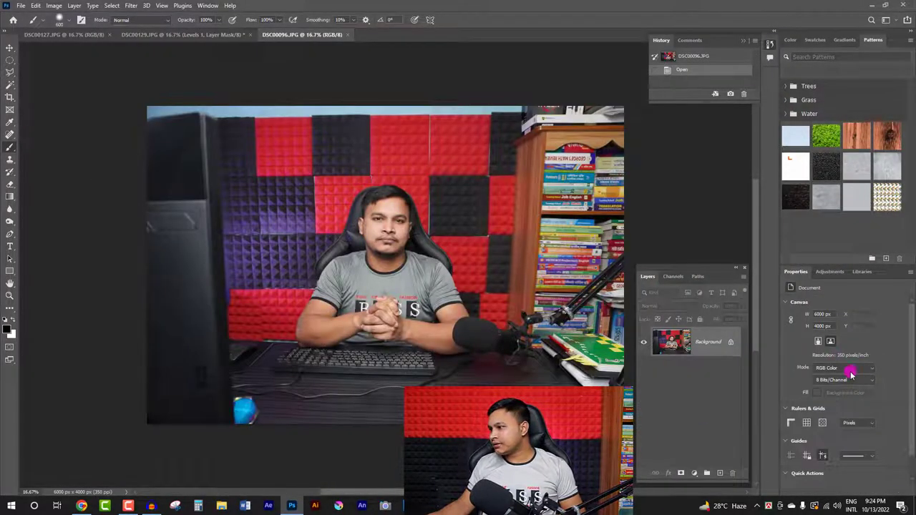
{"action": "left_click", "coordinate": [695, 473]}
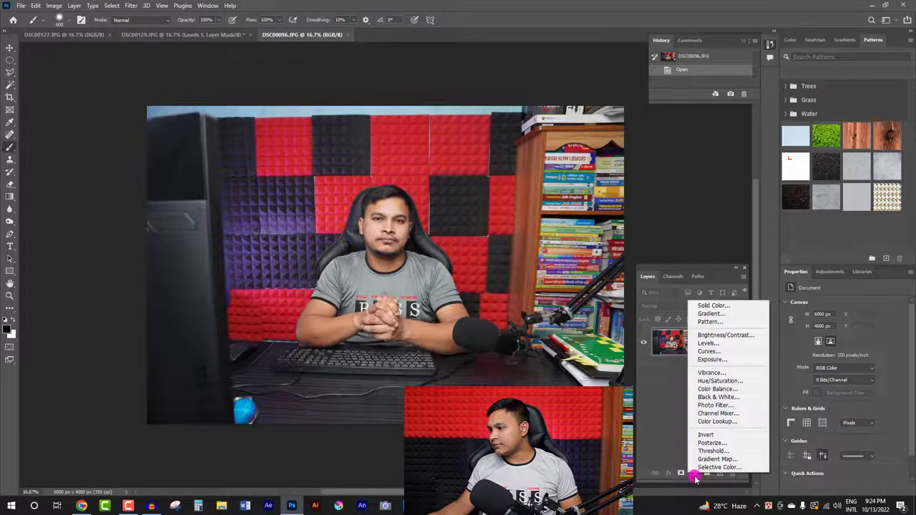
Add a Levels adjustment layer to the portrait and raise the Green channel's black point
{"action": "left_click", "coordinate": [709, 343]}
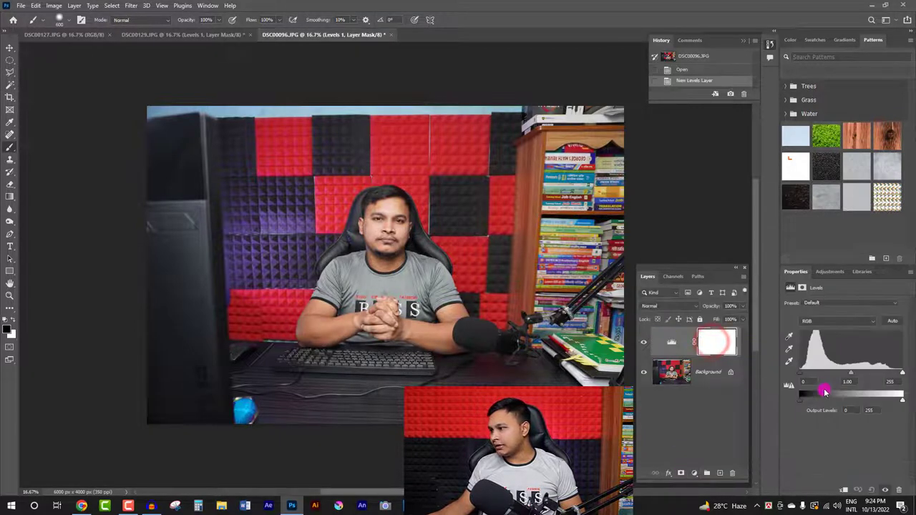
{"action": "left_click", "coordinate": [837, 323]}
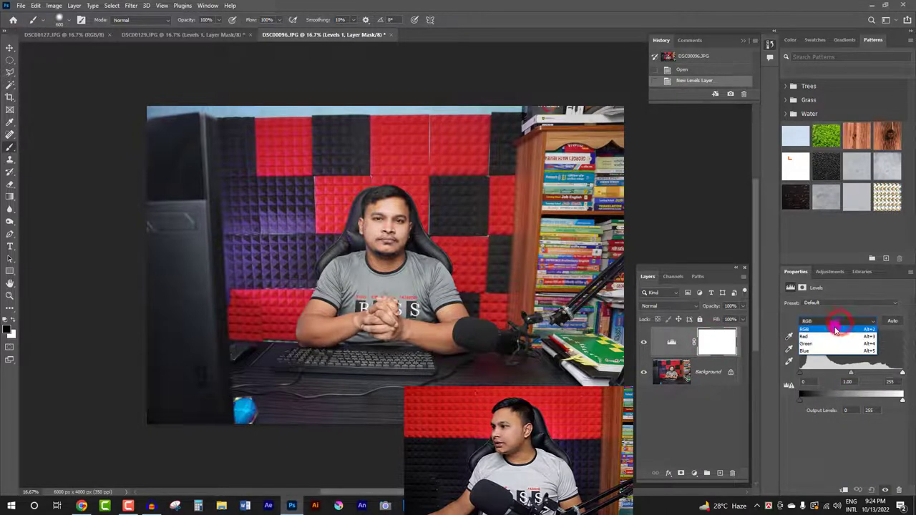
{"action": "left_click", "coordinate": [812, 345]}
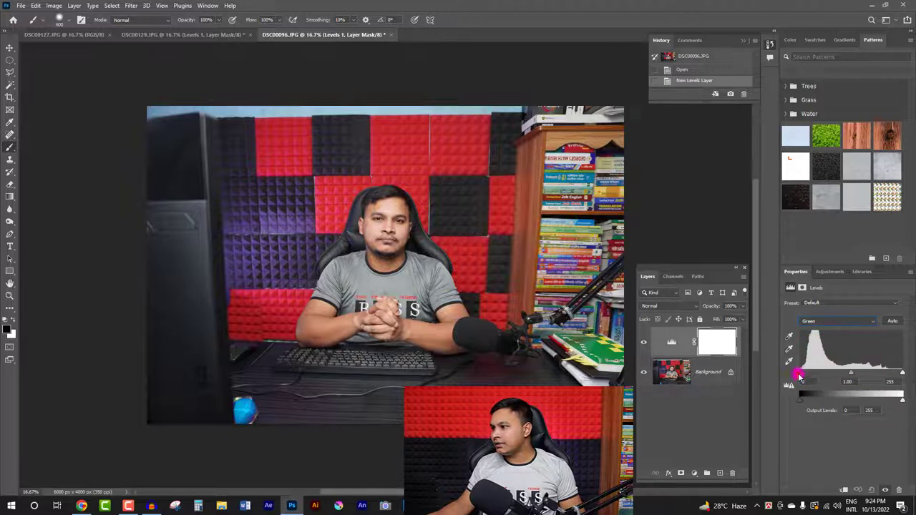
{"action": "left_click_drag", "start_coordinate": [801, 374], "coordinate": [809, 368]}
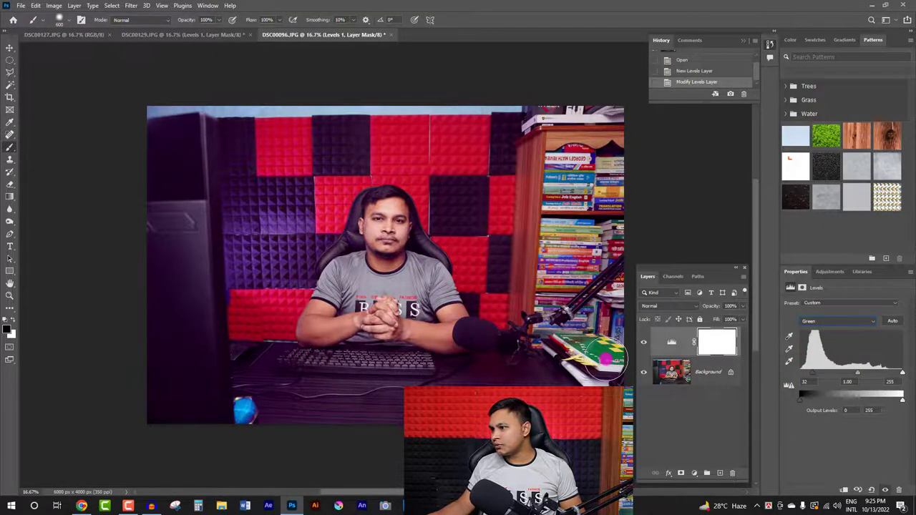
Check the Blue channel, raise the Red channel's black point, then return to composite RGB
{"action": "left_click", "coordinate": [830, 322]}
{"action": "left_click", "coordinate": [809, 350]}
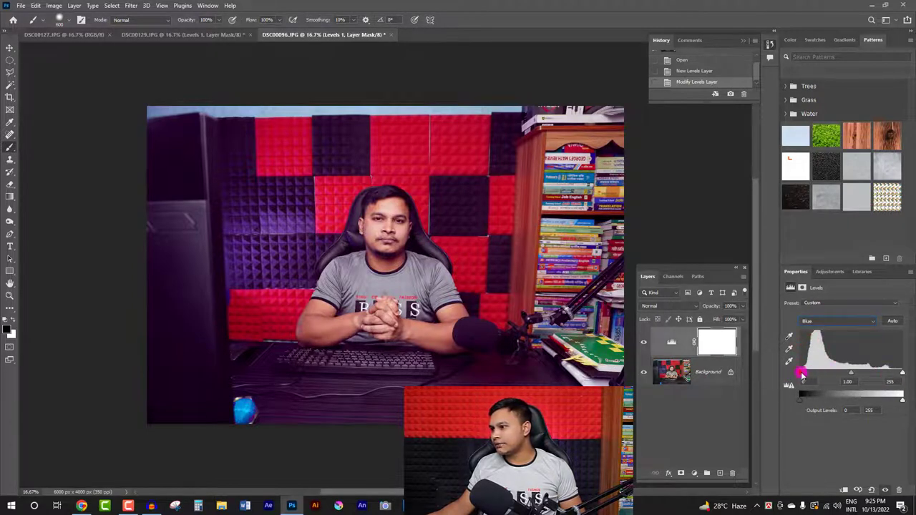
{"action": "left_click", "coordinate": [830, 323]}
{"action": "left_click", "coordinate": [808, 335]}
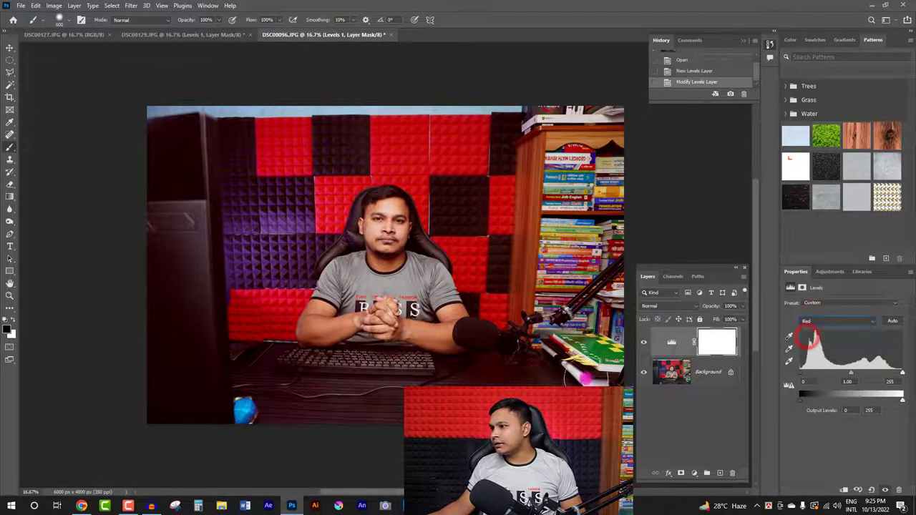
{"action": "left_click", "coordinate": [800, 388]}
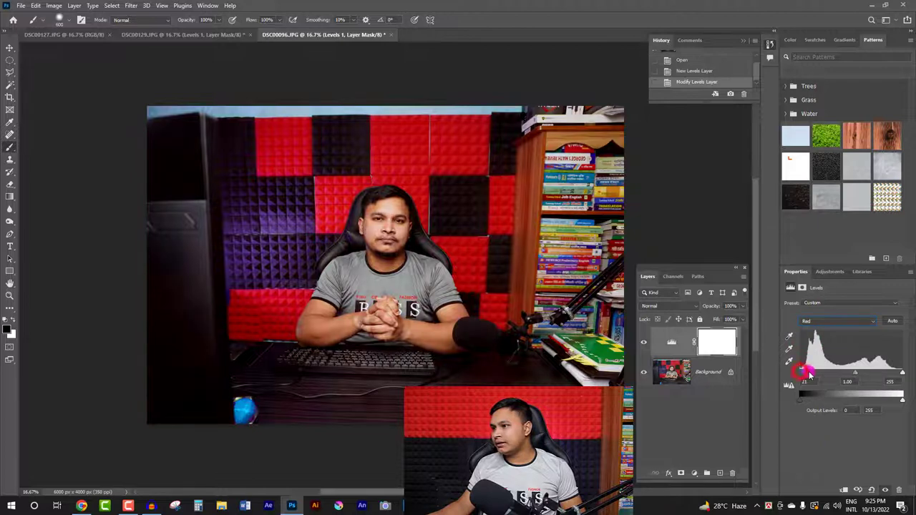
{"action": "left_click_drag", "start_coordinate": [809, 373], "coordinate": [800, 373]}
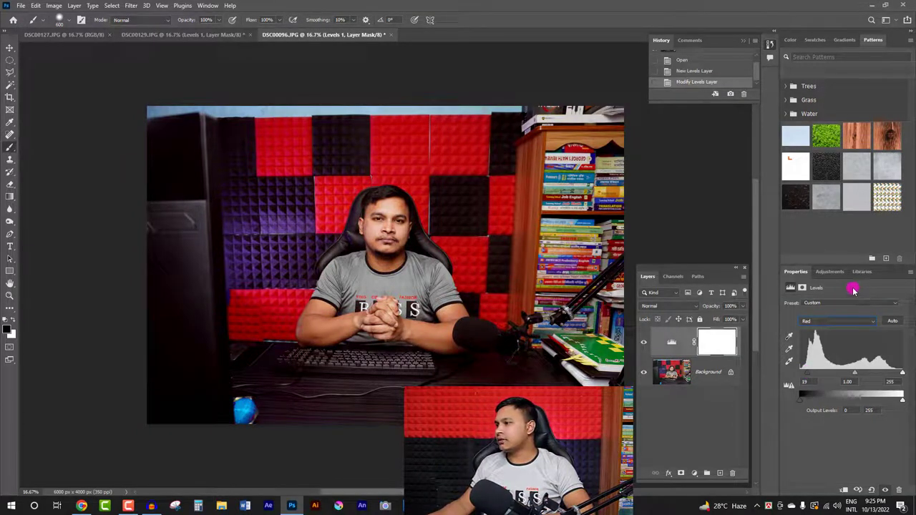
{"action": "left_click", "coordinate": [814, 322]}
{"action": "left_click", "coordinate": [807, 320]}
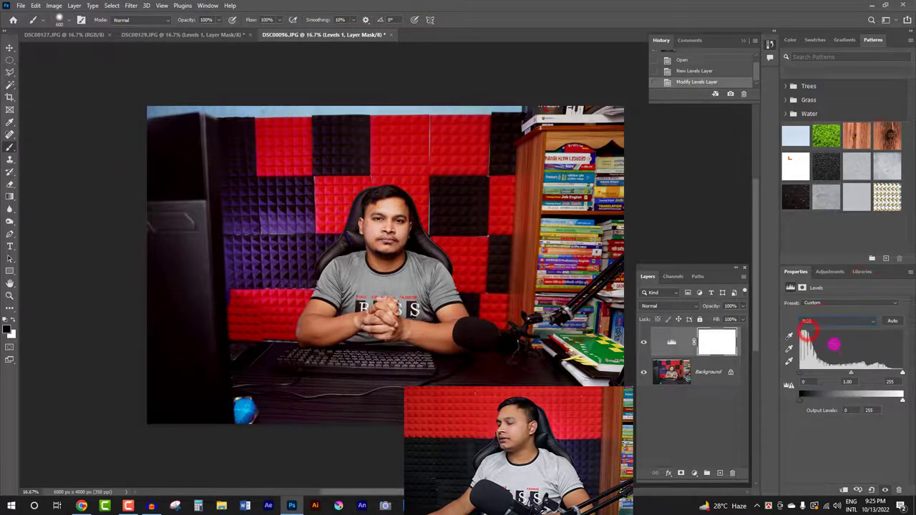
{"action": "left_click_drag", "start_coordinate": [800, 373], "coordinate": [792, 372]}
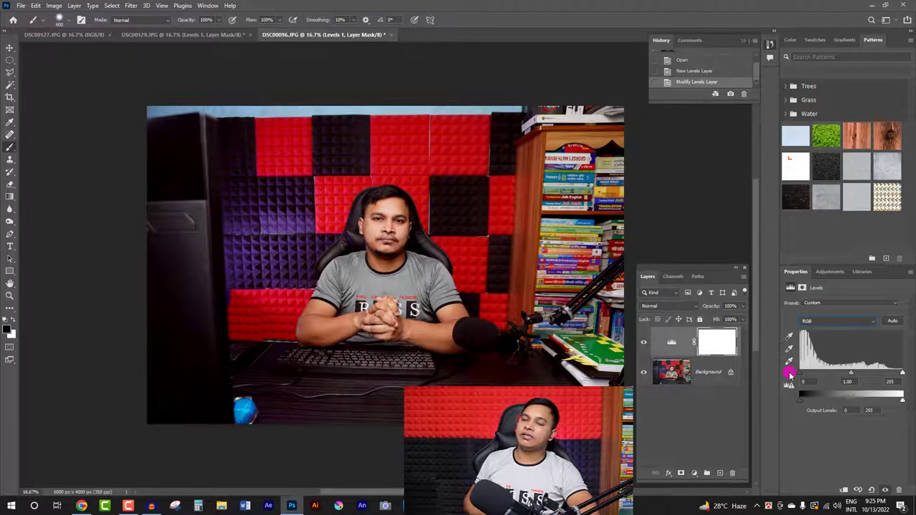
Bring up the new fill or adjustment layer menu in the Layers panel for DSC00096.JPG
{"action": "left_click", "coordinate": [696, 475]}
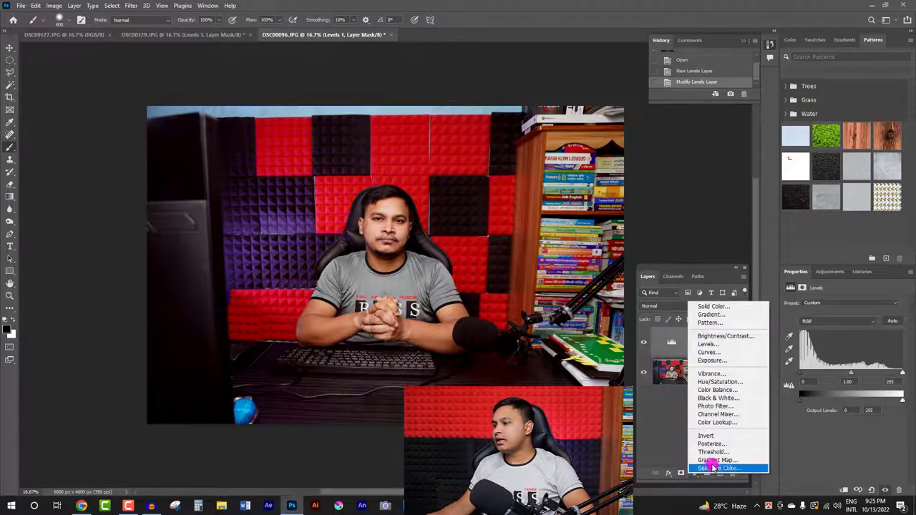